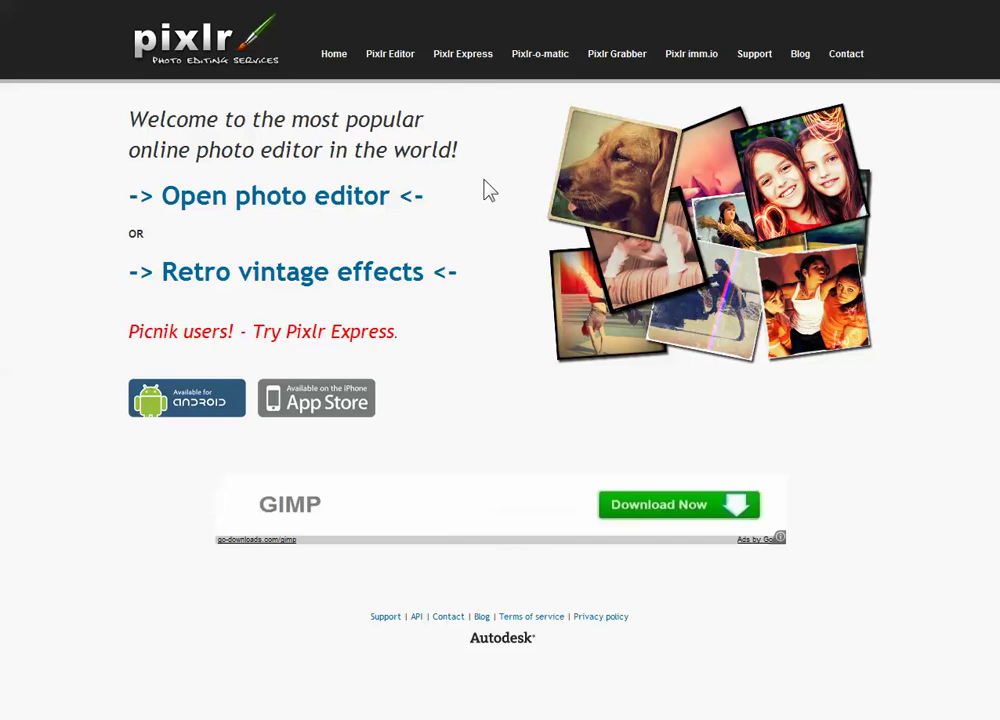
Follow the 'Open photo editor' link on pixlr.com to start the editor.
{"action": "left_click", "coordinate": [354, 205]}
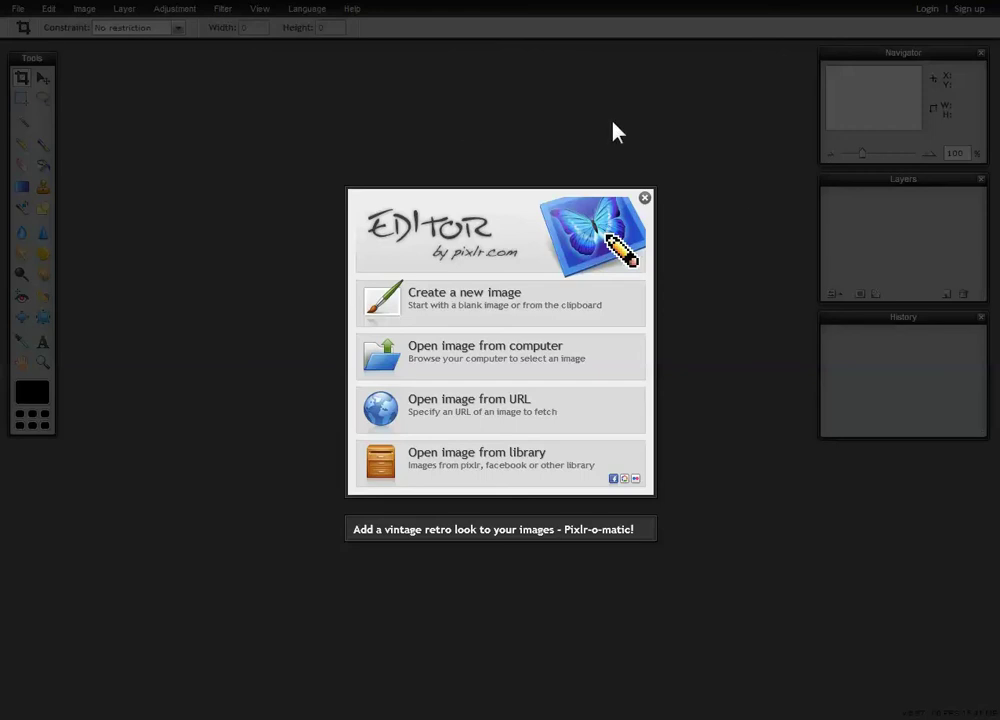
Open the flower-11.gif line drawing from the computer.
{"action": "left_click", "coordinate": [437, 357]}
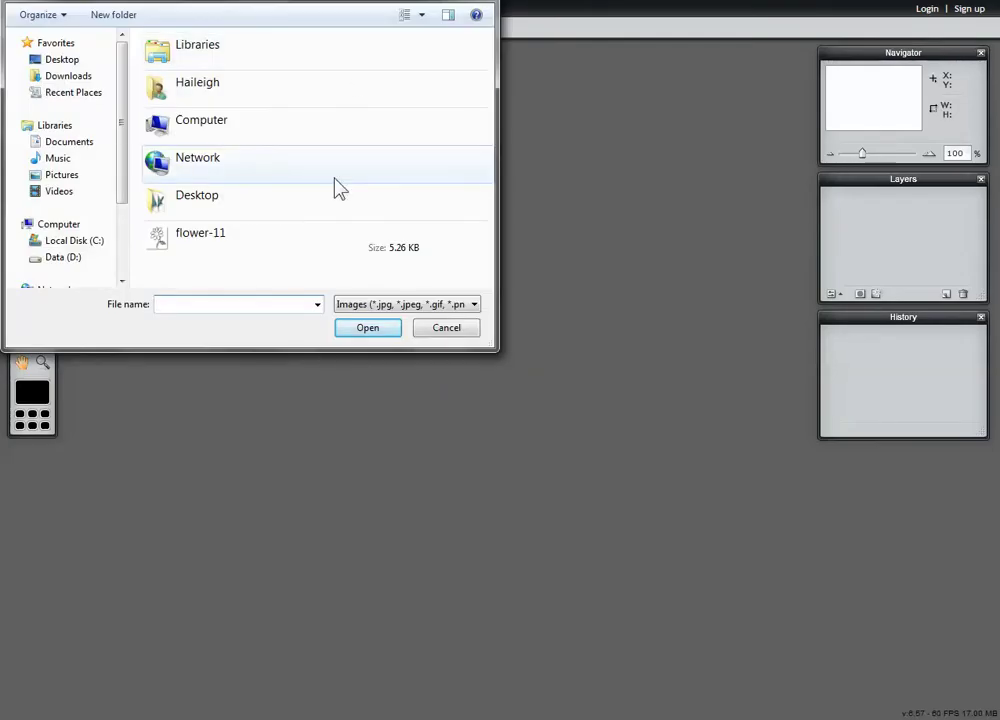
{"action": "left_click", "coordinate": [208, 248]}
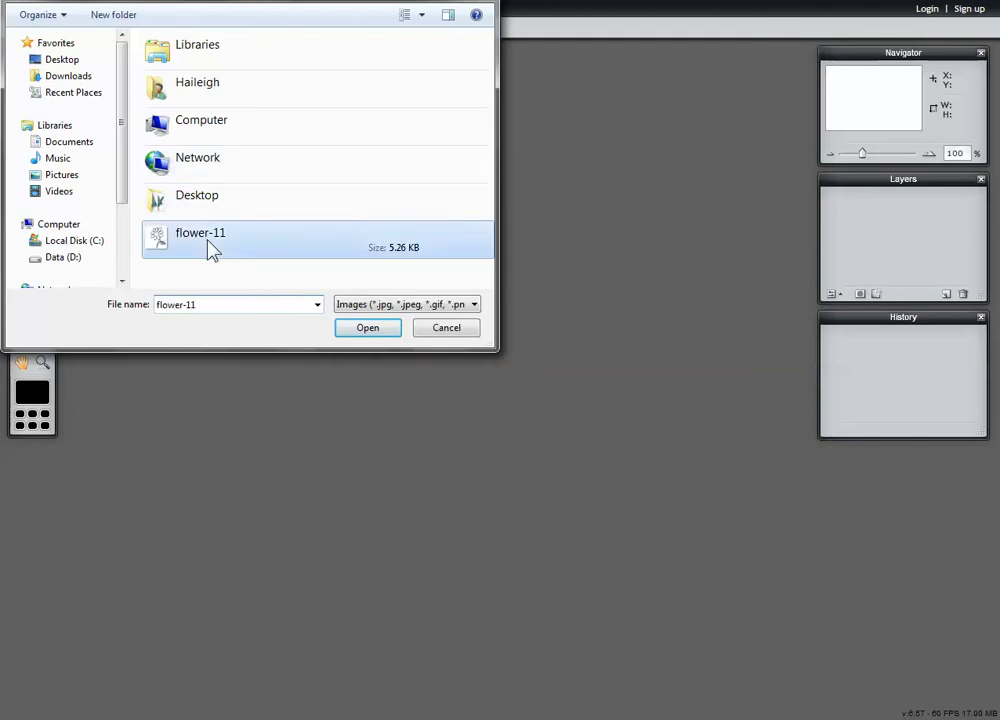
{"action": "left_click", "coordinate": [353, 332]}
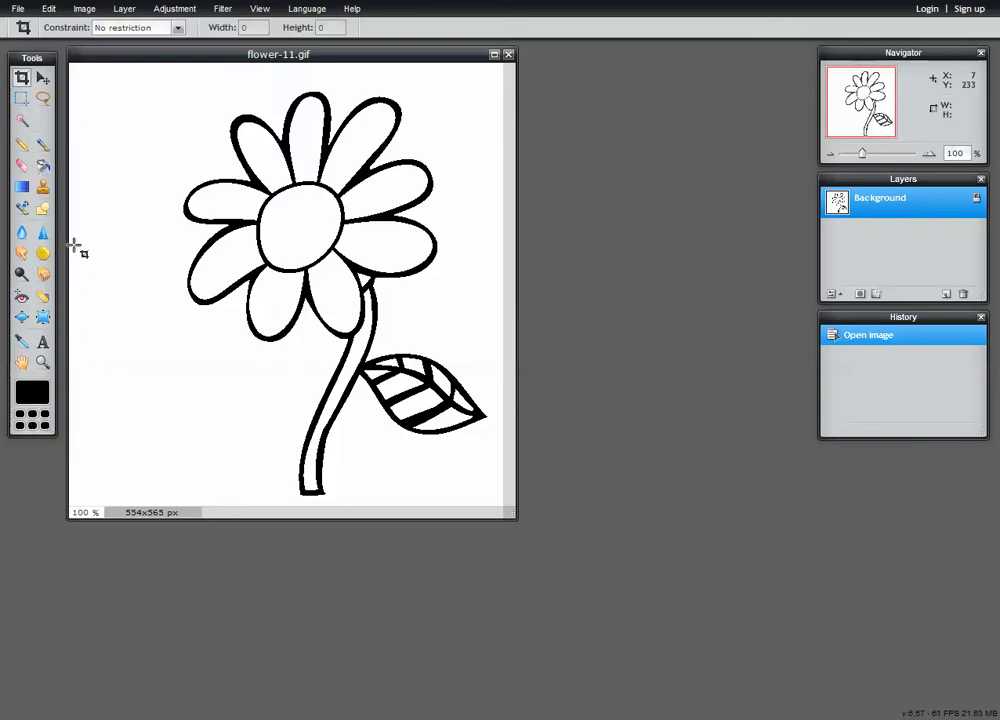
Wand-select the white background, invert the selection onto the flower, and copy it.
{"action": "left_click", "coordinate": [22, 121]}
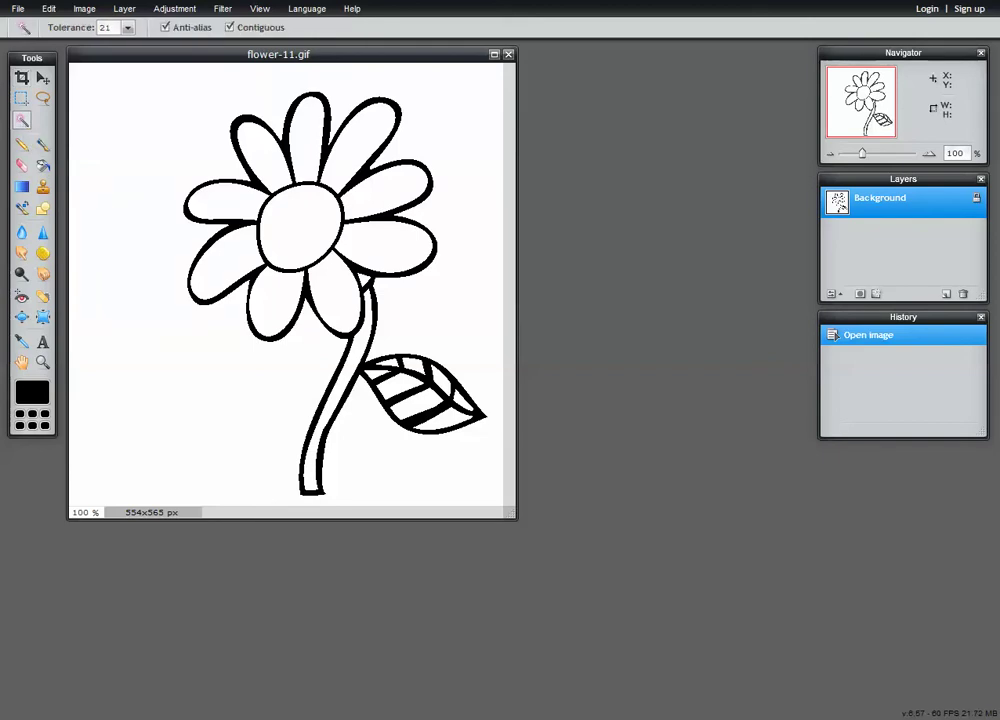
{"action": "left_click", "coordinate": [152, 128]}
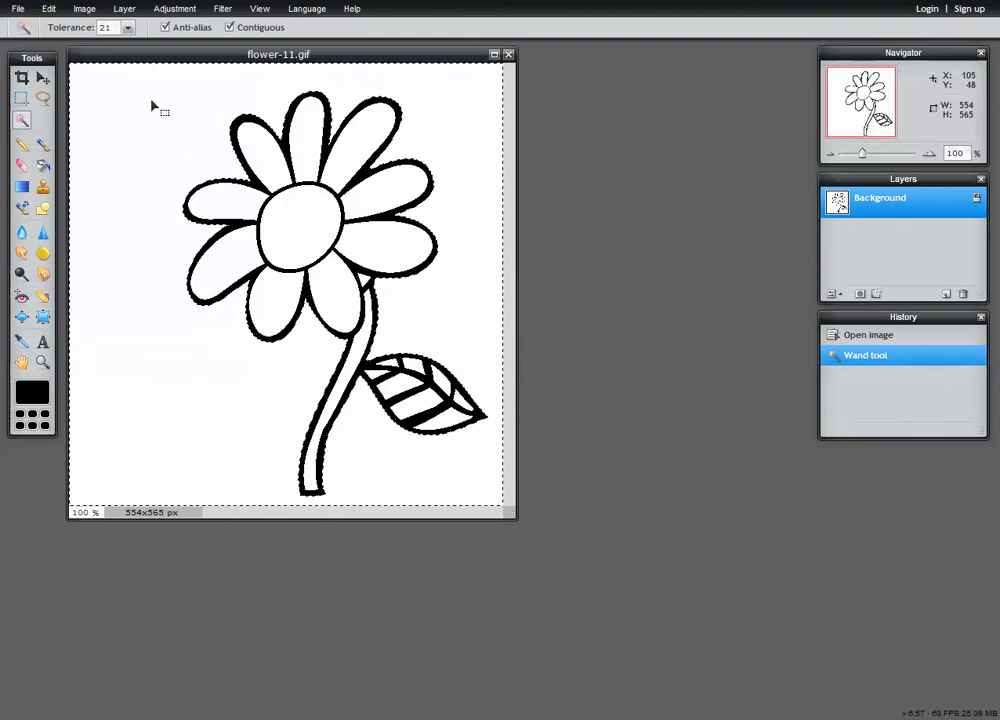
{"action": "right_click", "coordinate": [160, 153]}
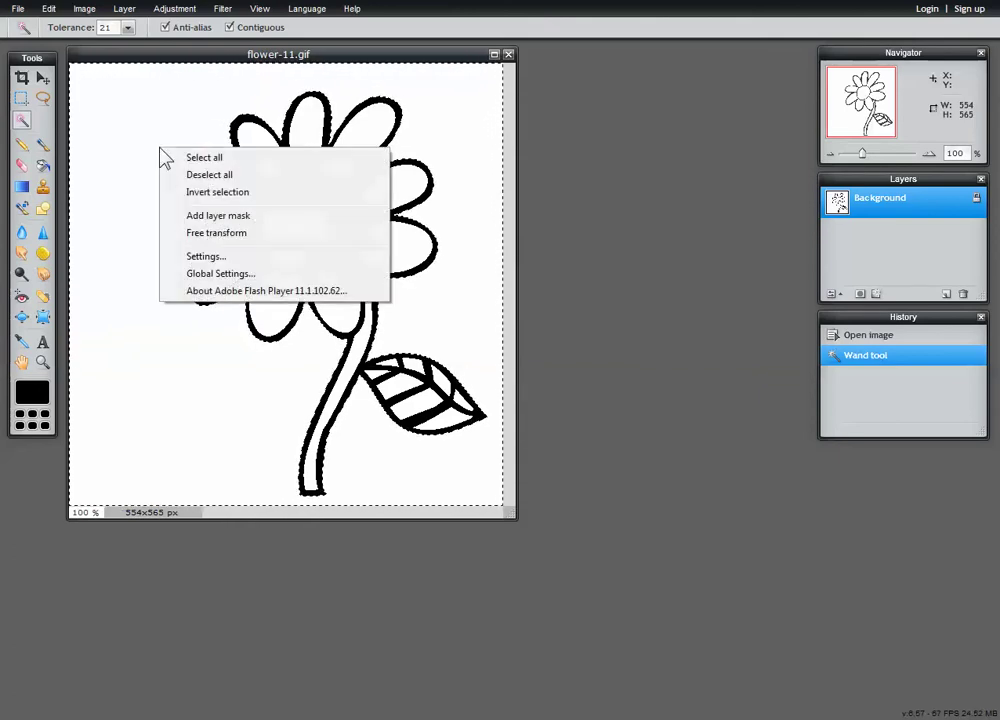
{"action": "left_click", "coordinate": [255, 193]}
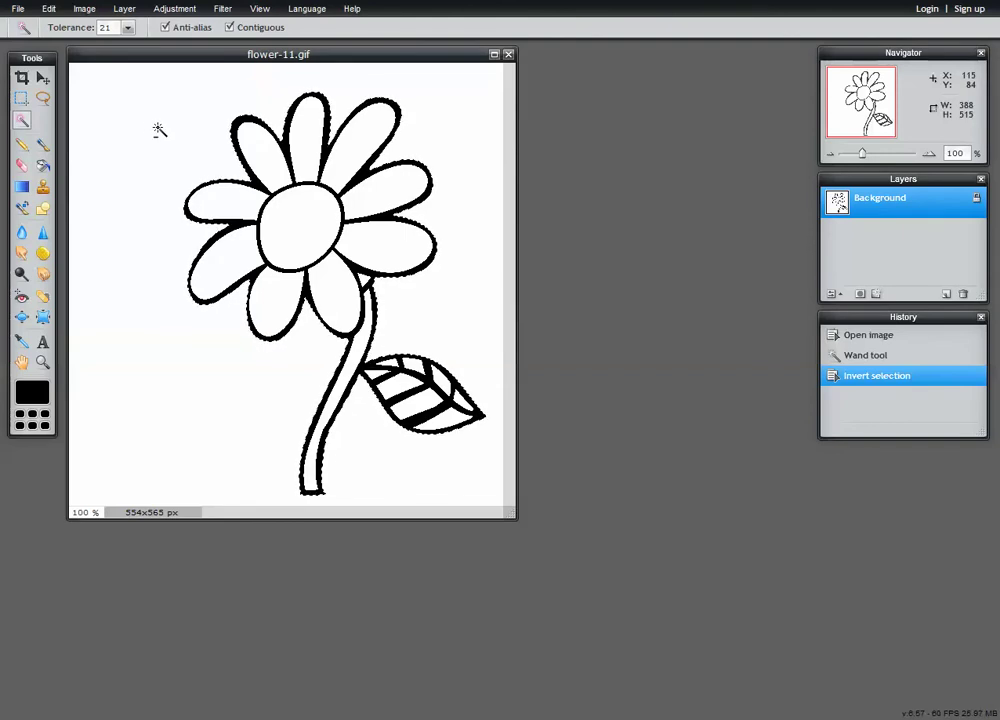
{"action": "key", "text": "ctrl+c"}
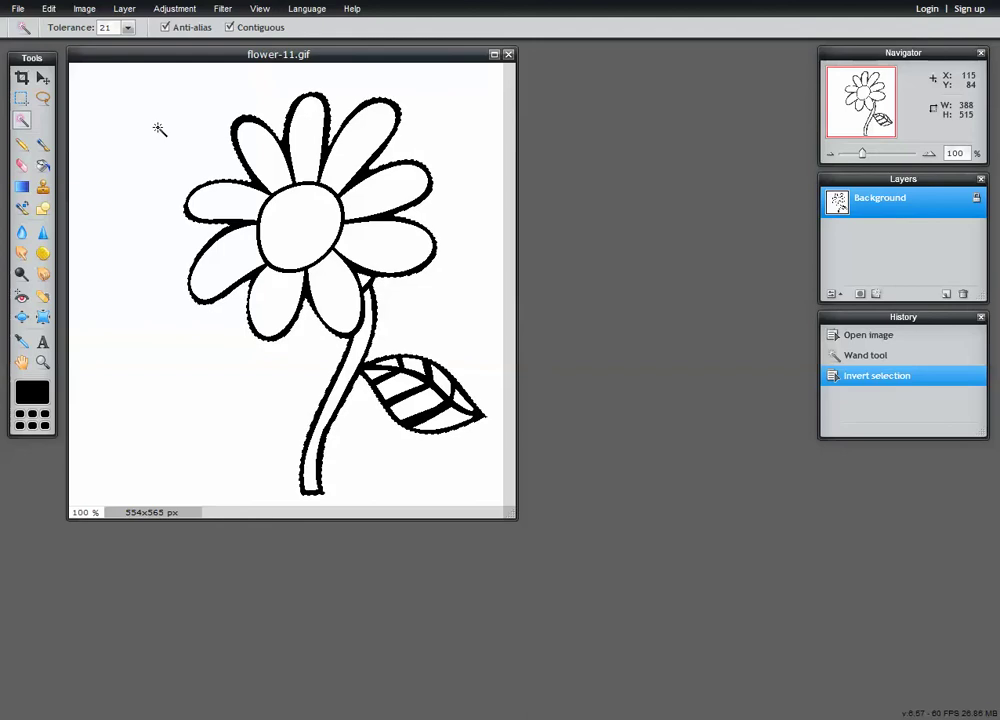
Create a new 388×515 px image named new_flower with a transparent background.
{"action": "left_click", "coordinate": [18, 12]}
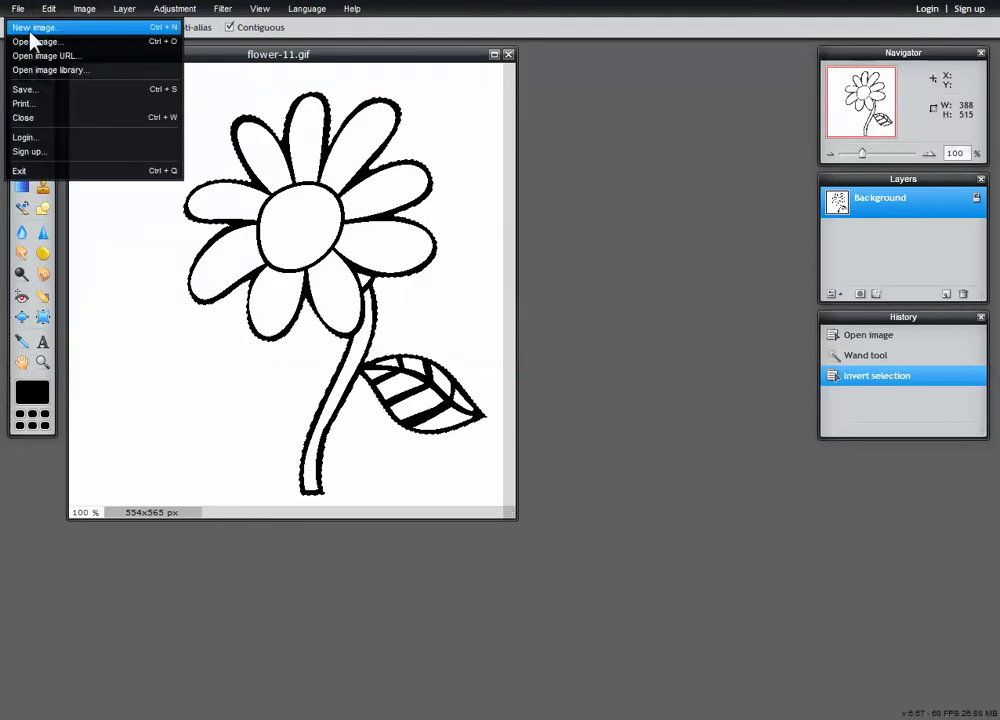
{"action": "left_click", "coordinate": [30, 33]}
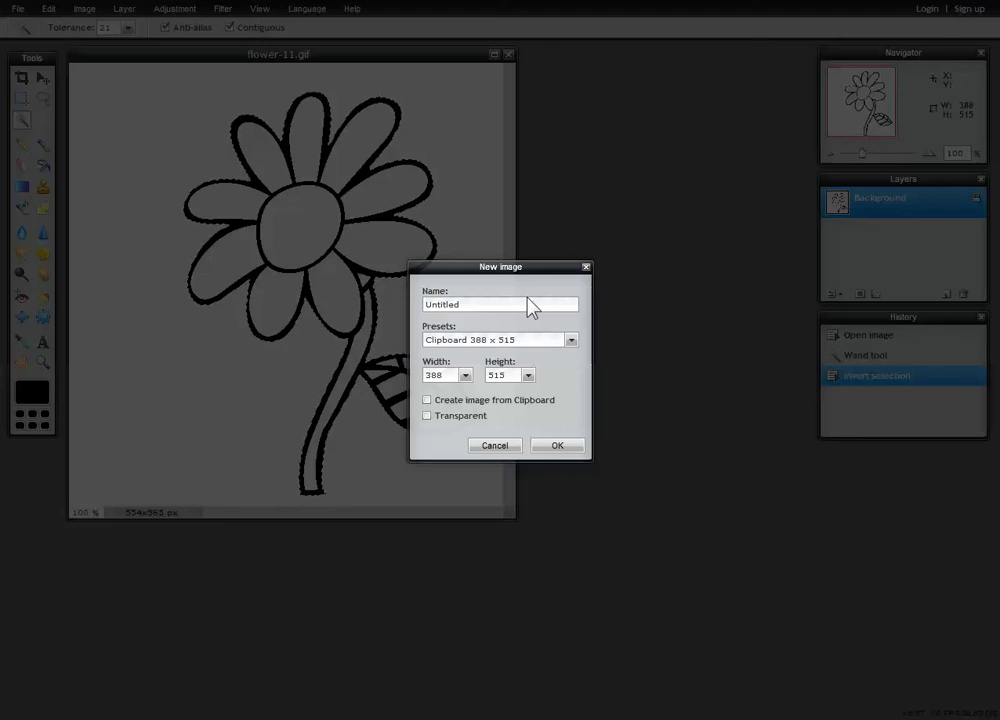
{"action": "left_click_drag", "start_coordinate": [522, 304], "coordinate": [328, 305]}
{"action": "type", "text": "new_"}
{"action": "type", "text": "ower"}
{"action": "left_click", "coordinate": [428, 416]}
{"action": "left_click", "coordinate": [561, 446]}
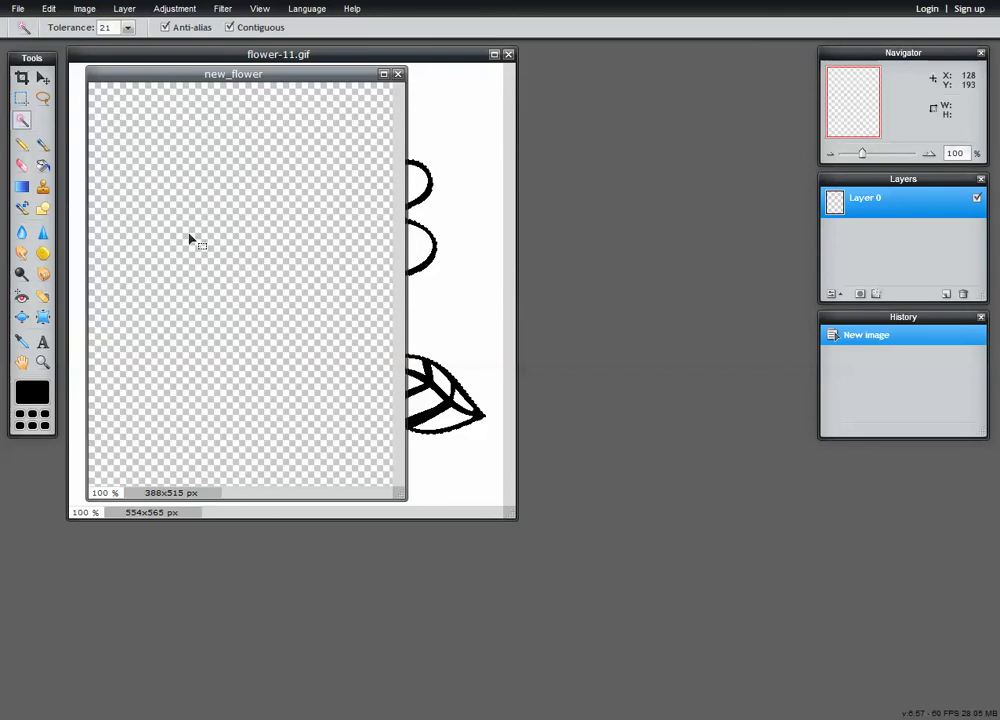
Paste the flower into new_flower as Layer 1 and wand-select its petals and centre.
{"action": "key", "text": "ctrl+v"}
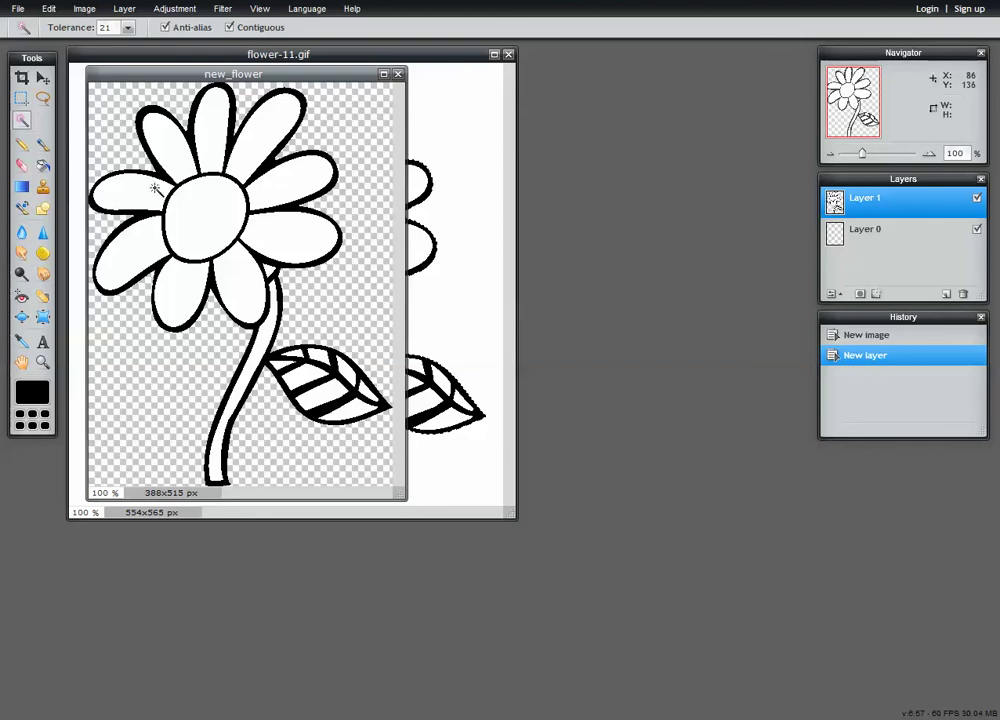
{"action": "left_click", "coordinate": [145, 120]}
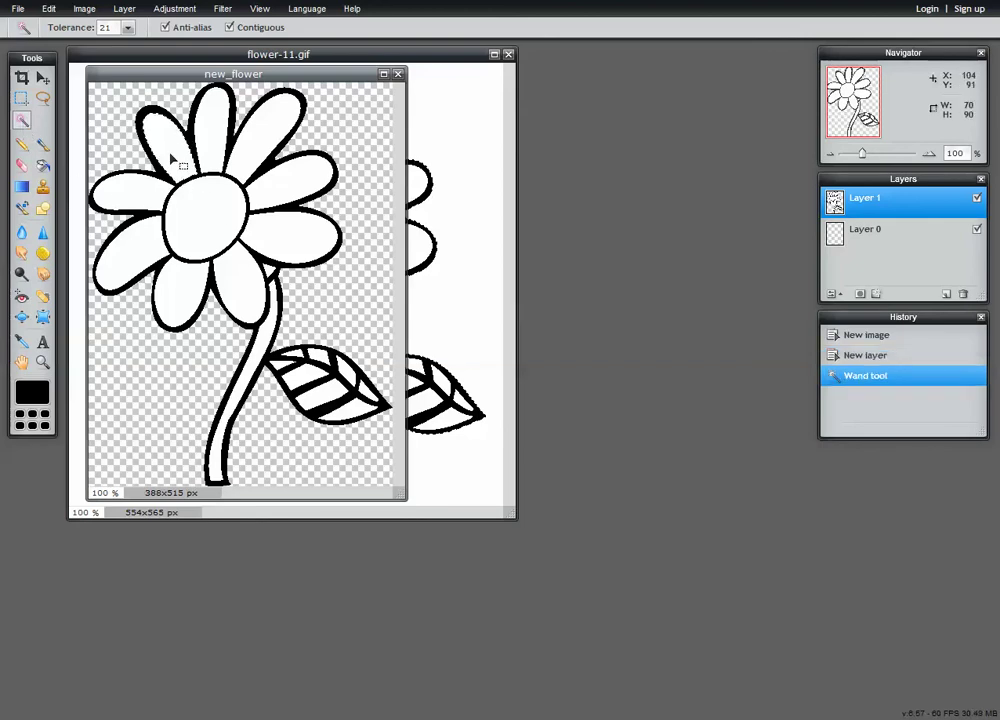
{"action": "left_click", "coordinate": [195, 132]}
{"action": "left_click", "coordinate": [246, 234]}
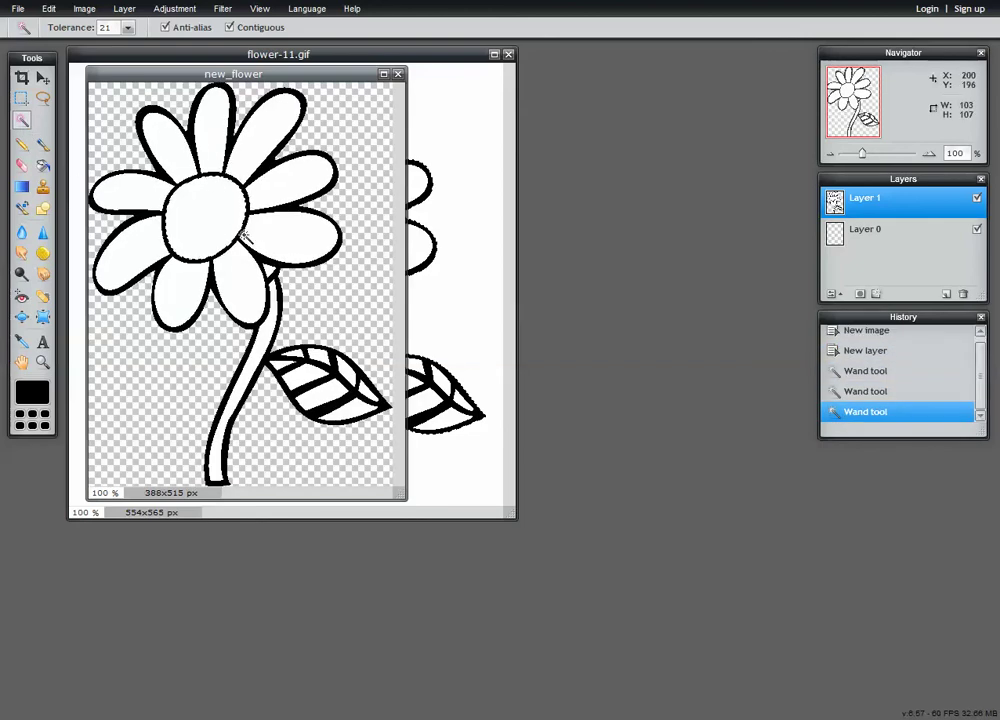
{"action": "left_click", "coordinate": [252, 205]}
{"action": "left_click", "coordinate": [258, 306]}
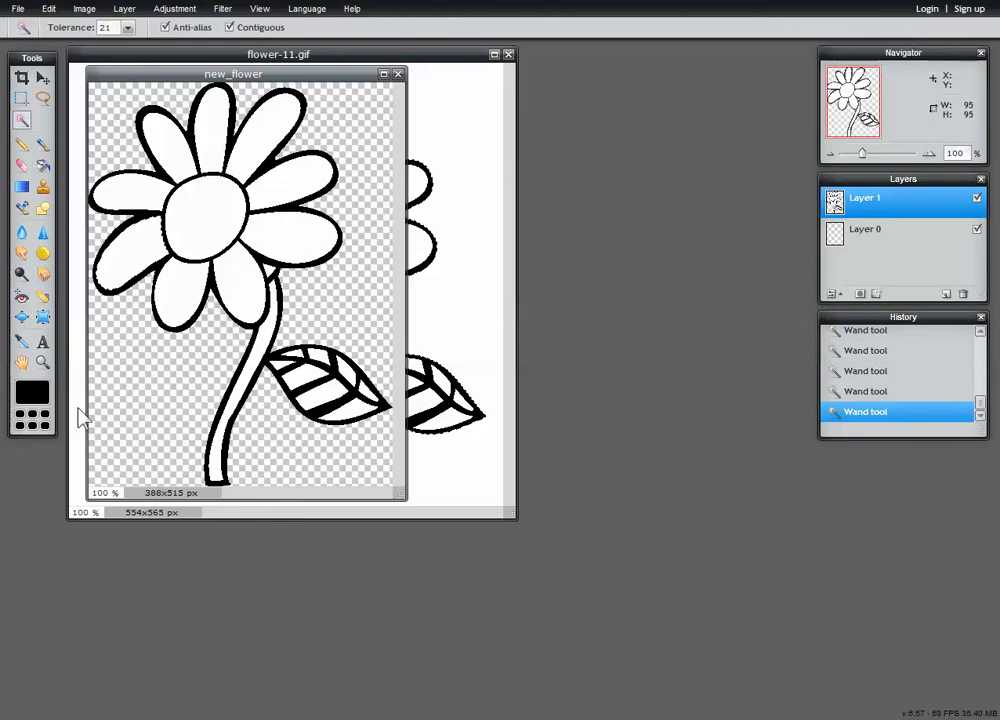
{"action": "left_click", "coordinate": [219, 138]}
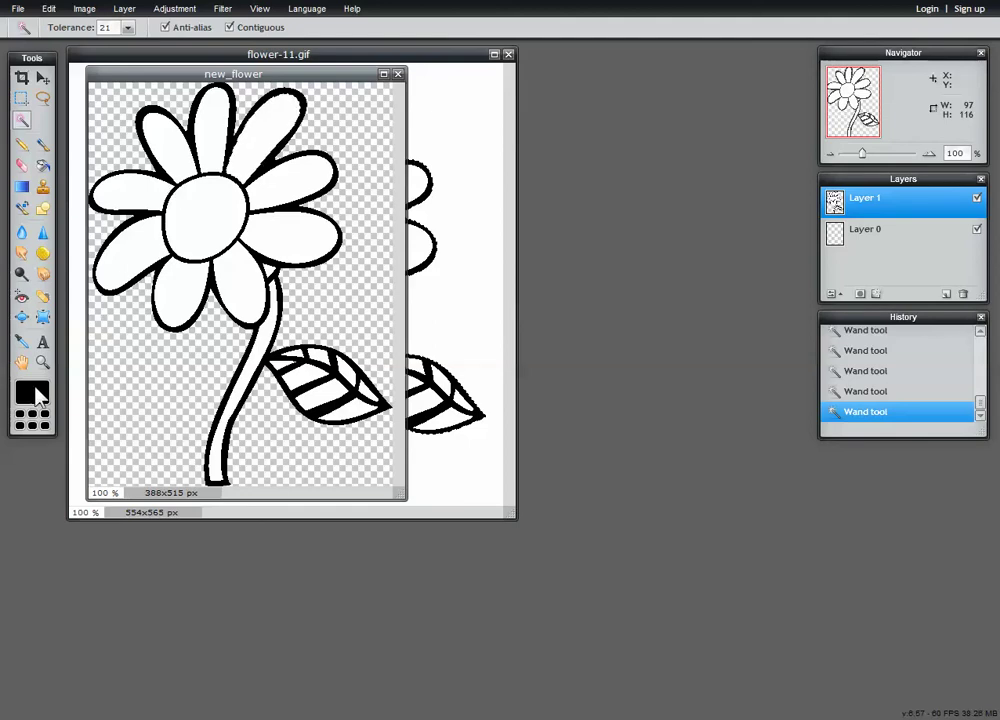
Open the Color selector and look through its hue wheel, RGB, web palette and image views.
{"action": "left_click", "coordinate": [33, 394]}
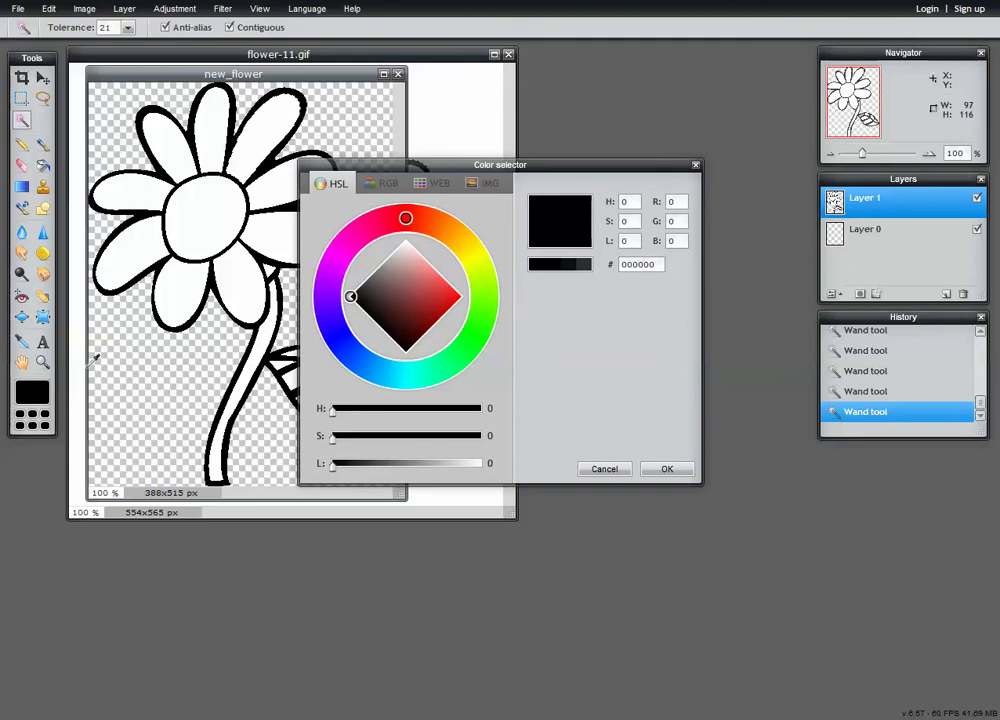
{"action": "left_click", "coordinate": [352, 260]}
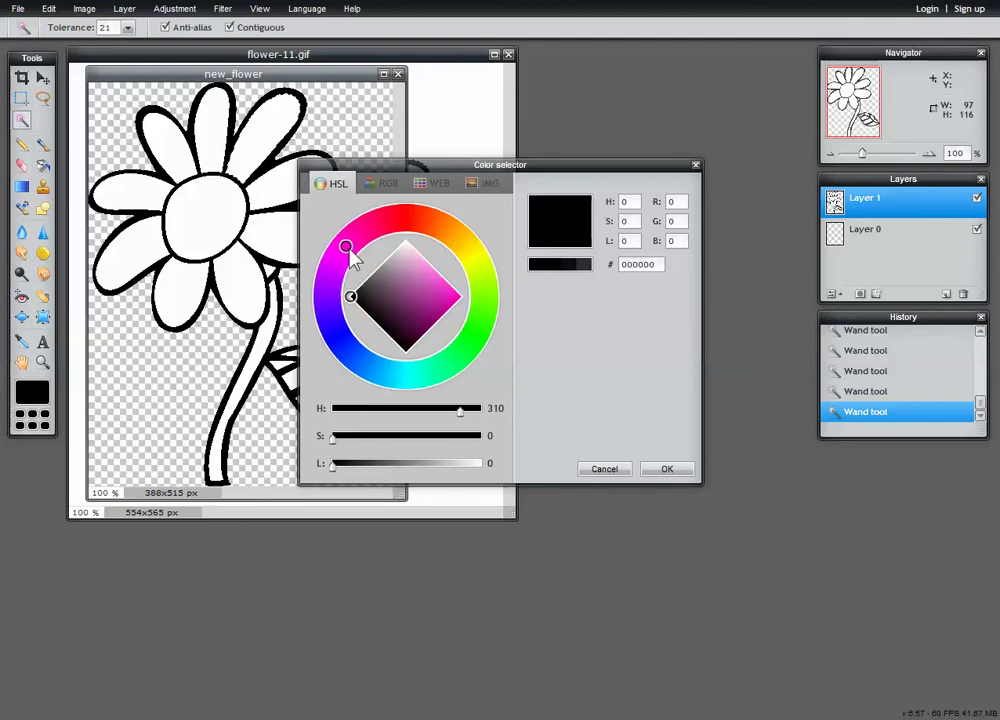
{"action": "left_click", "coordinate": [387, 186]}
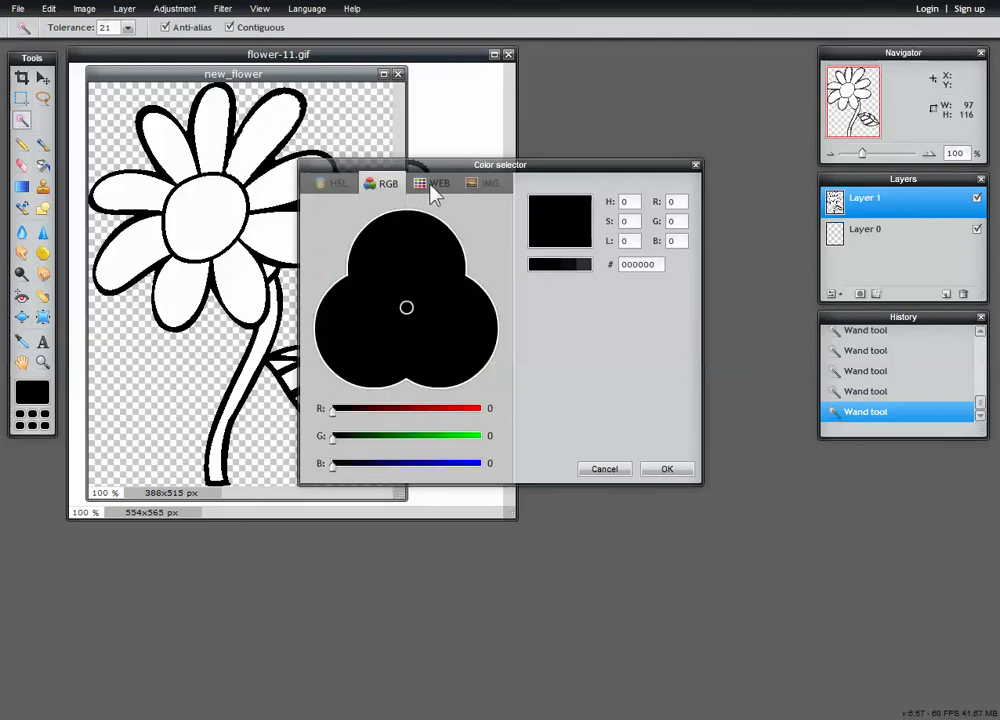
{"action": "left_click", "coordinate": [435, 188]}
{"action": "left_click", "coordinate": [490, 187]}
{"action": "left_click", "coordinate": [424, 188]}
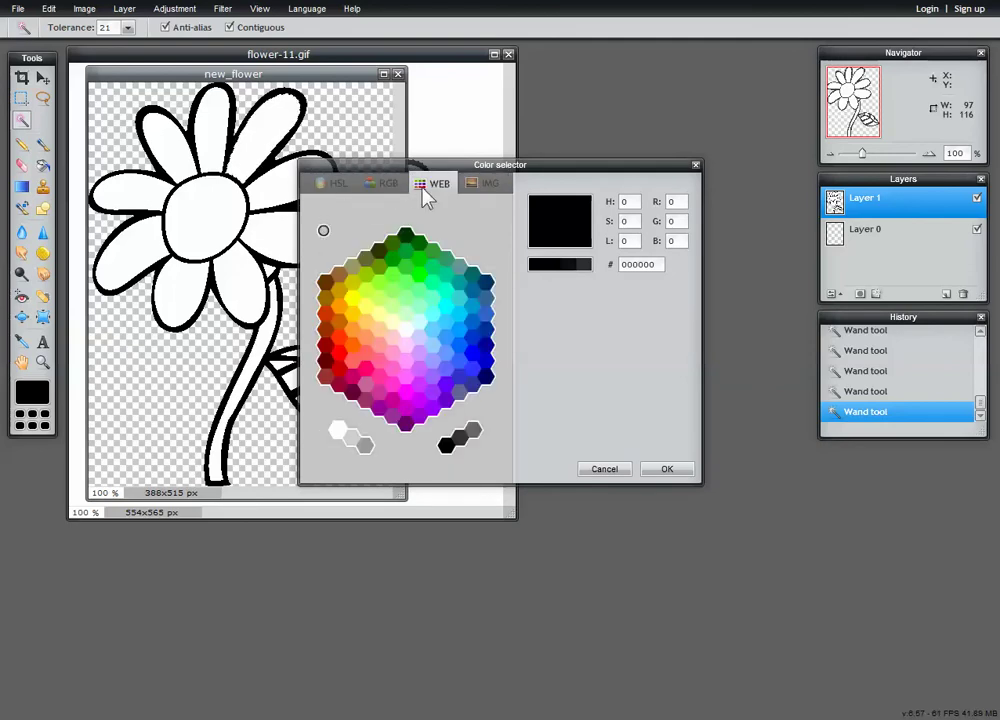
{"action": "left_click", "coordinate": [393, 186]}
{"action": "left_click", "coordinate": [332, 186]}
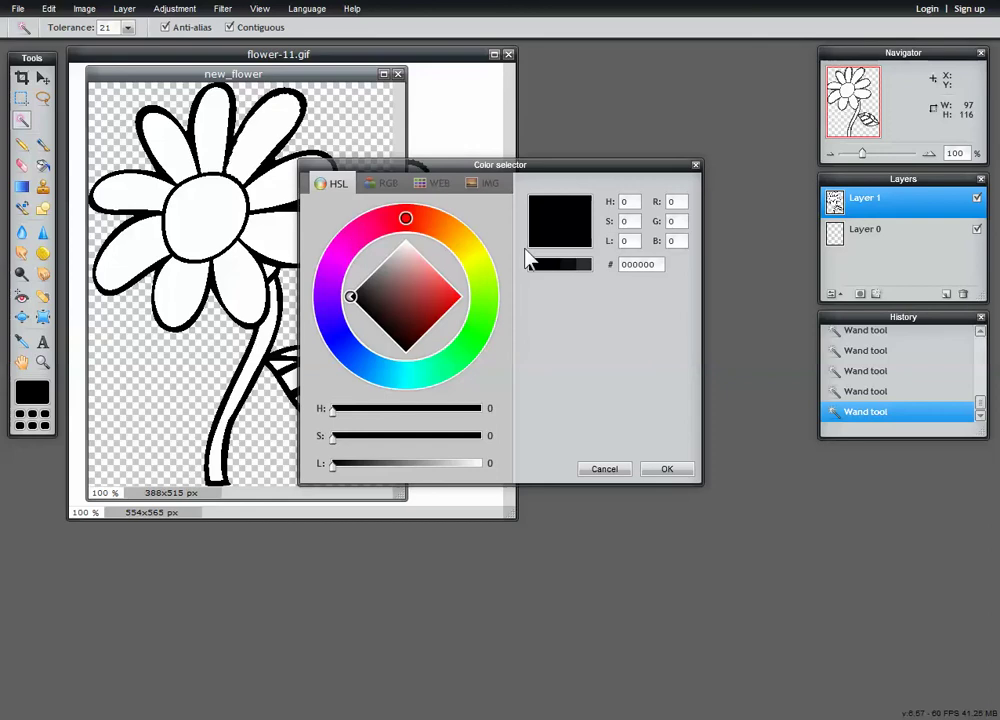
Adjust hue, saturation and lightness to bright pink ff47ff and confirm it.
{"action": "left_click_drag", "start_coordinate": [357, 232], "coordinate": [348, 250]}
{"action": "left_click_drag", "start_coordinate": [414, 230], "coordinate": [457, 237]}
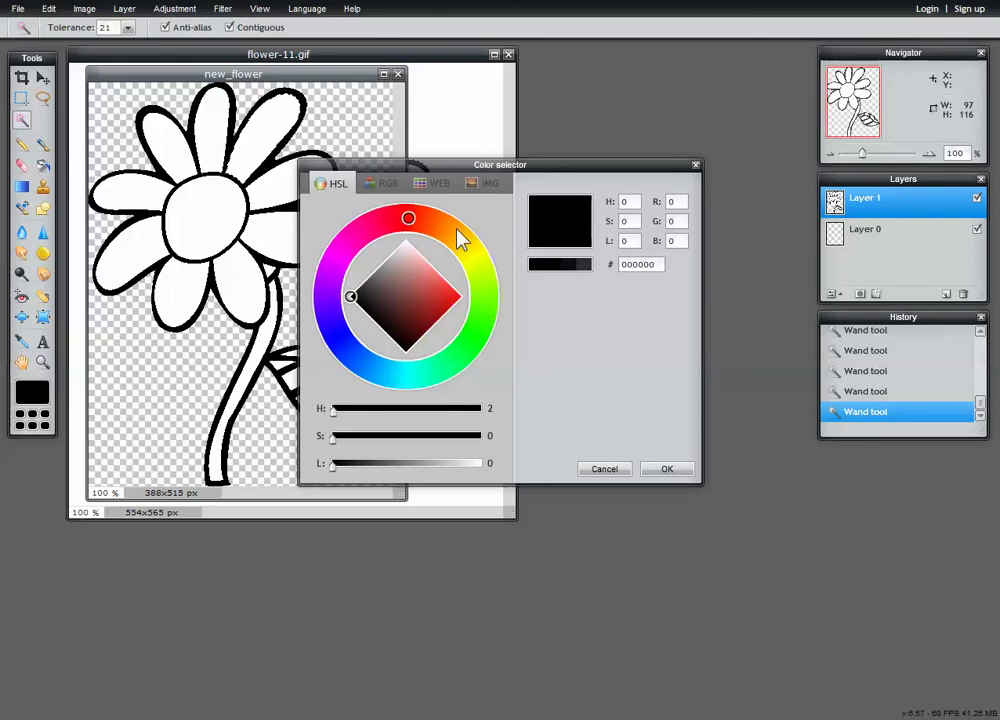
{"action": "left_click", "coordinate": [436, 292]}
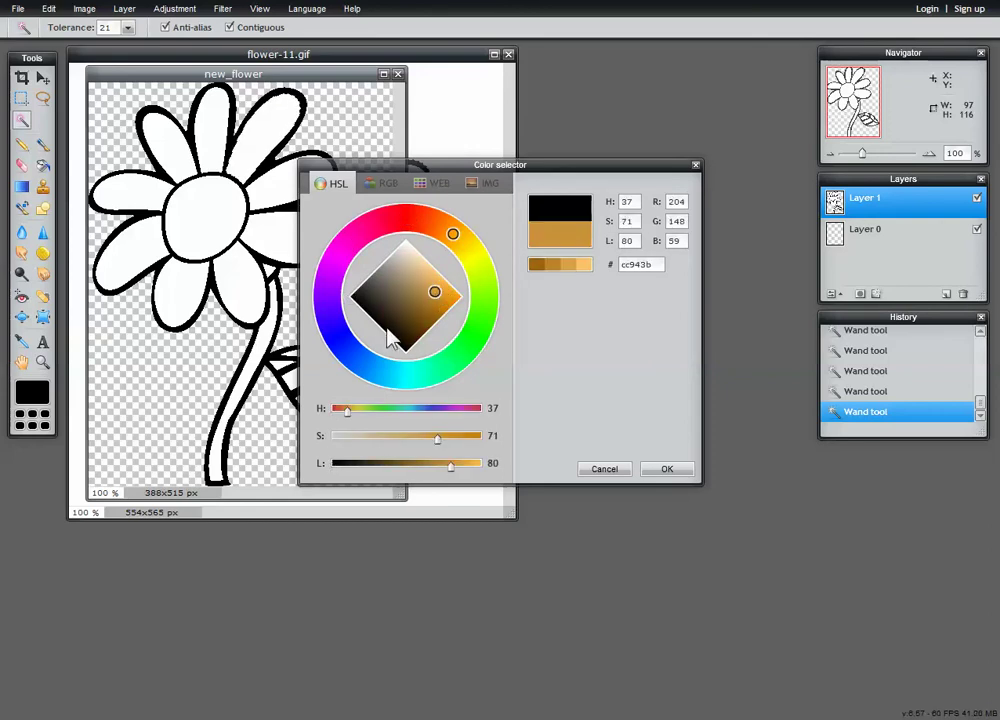
{"action": "left_click", "coordinate": [347, 255]}
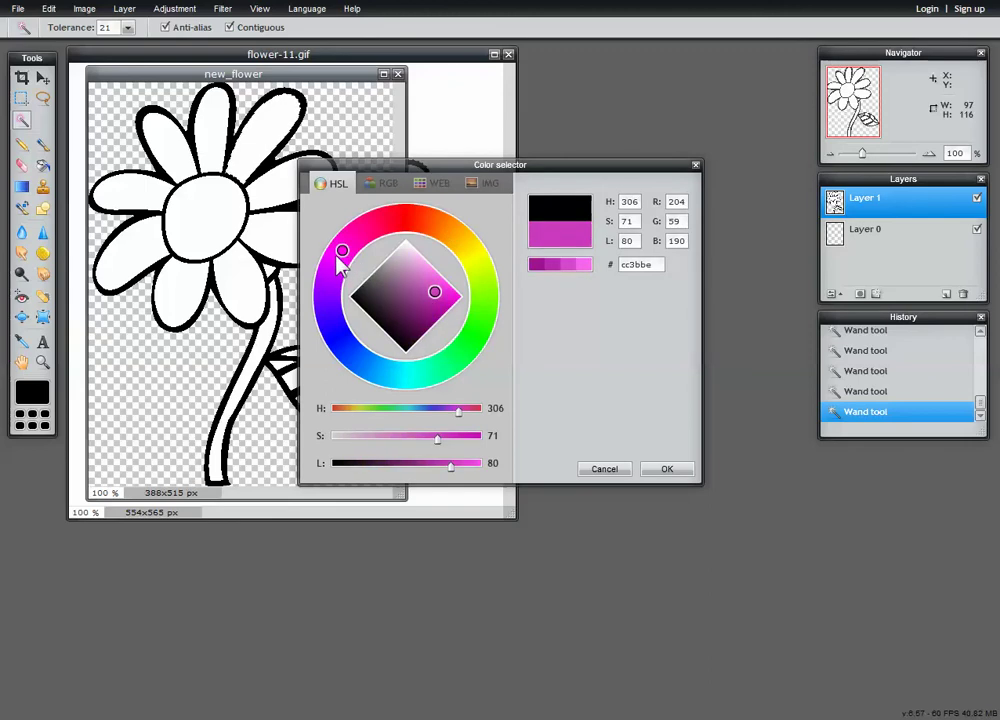
{"action": "left_click", "coordinate": [337, 260]}
{"action": "left_click", "coordinate": [455, 303]}
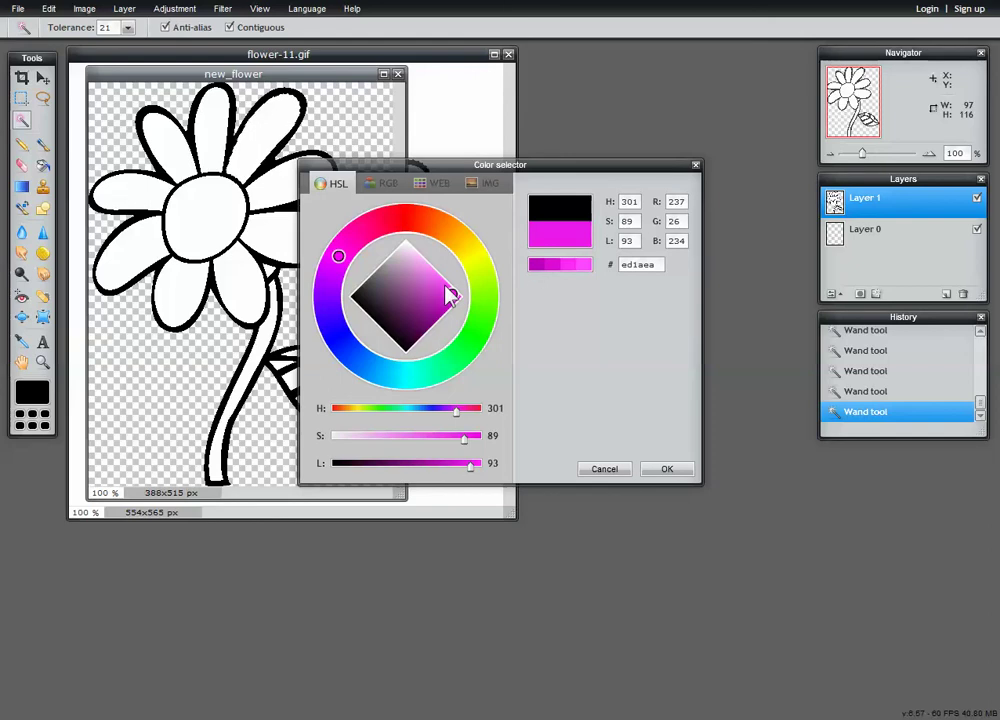
{"action": "left_click", "coordinate": [581, 273]}
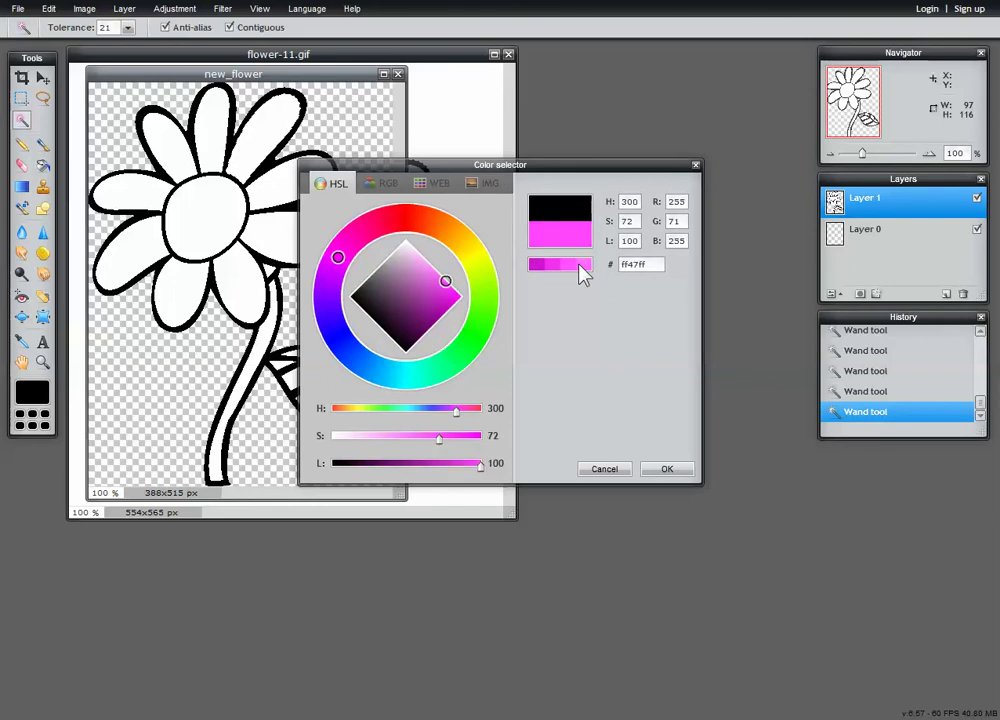
{"action": "left_click", "coordinate": [663, 472]}
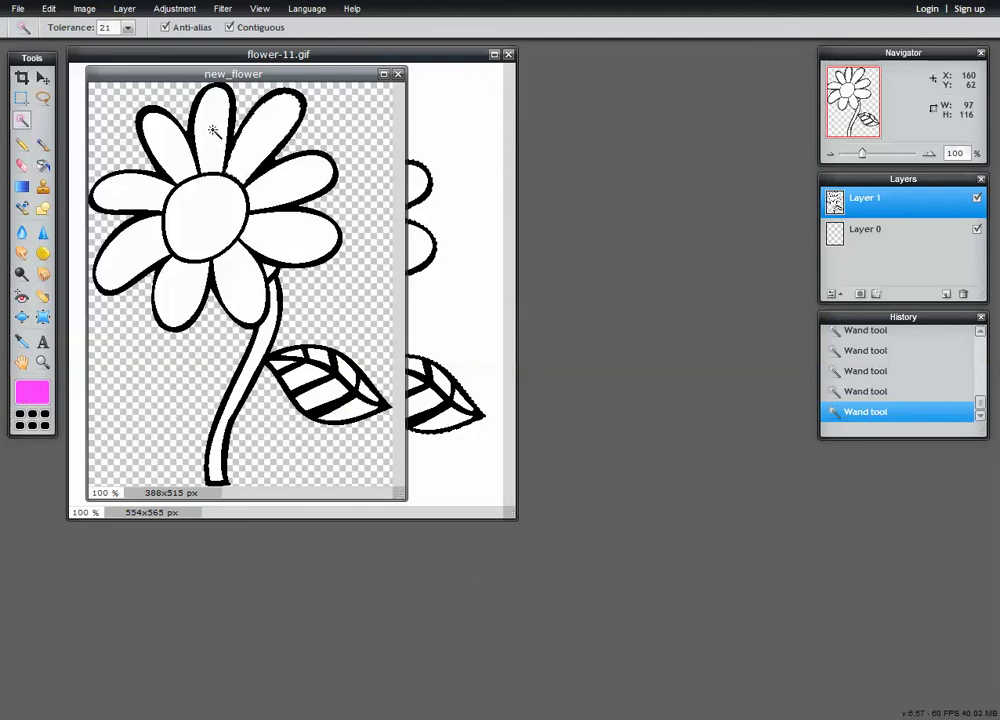
Fill the upper-right petal with magenta, then wand-select the other white petals.
{"action": "left_click", "coordinate": [43, 165]}
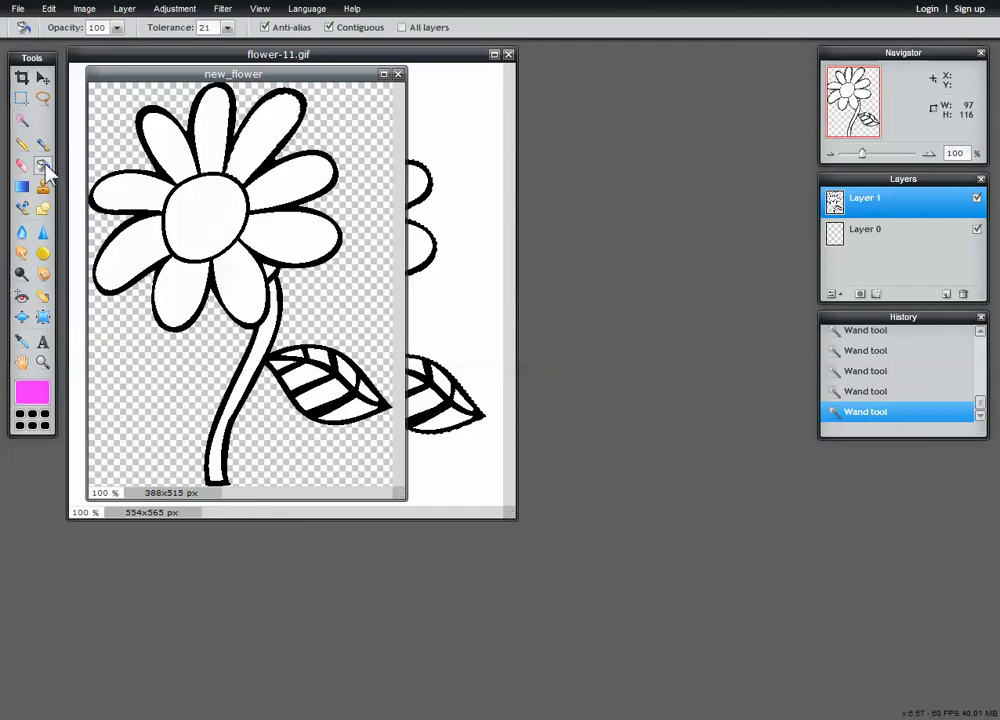
{"action": "left_click", "coordinate": [261, 145]}
{"action": "left_click", "coordinate": [21, 119]}
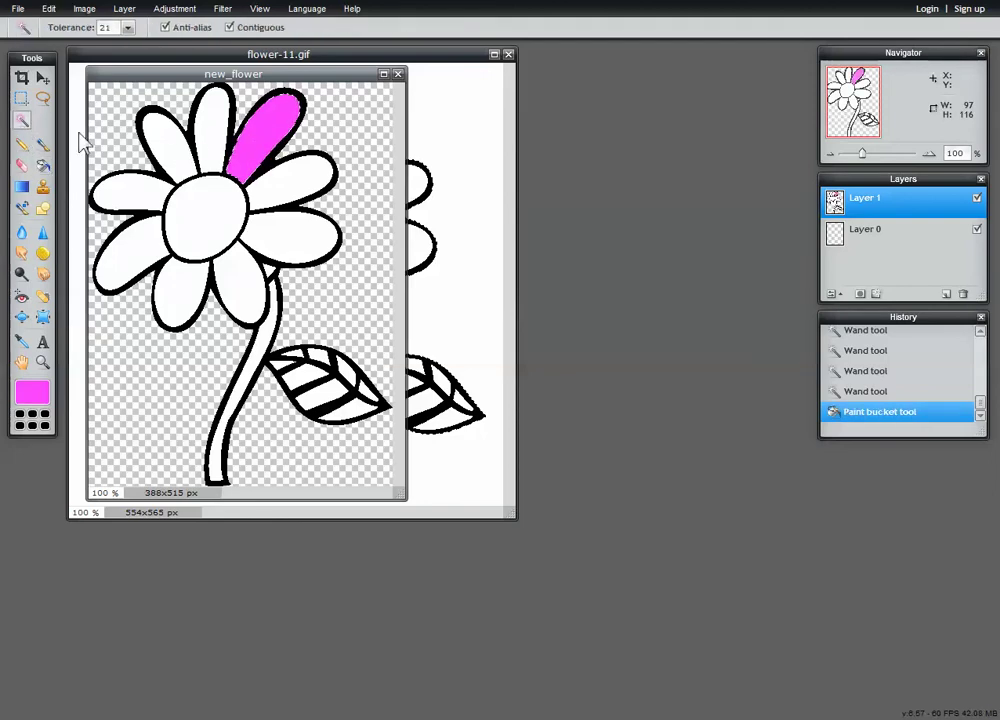
{"action": "left_click", "coordinate": [145, 118]}
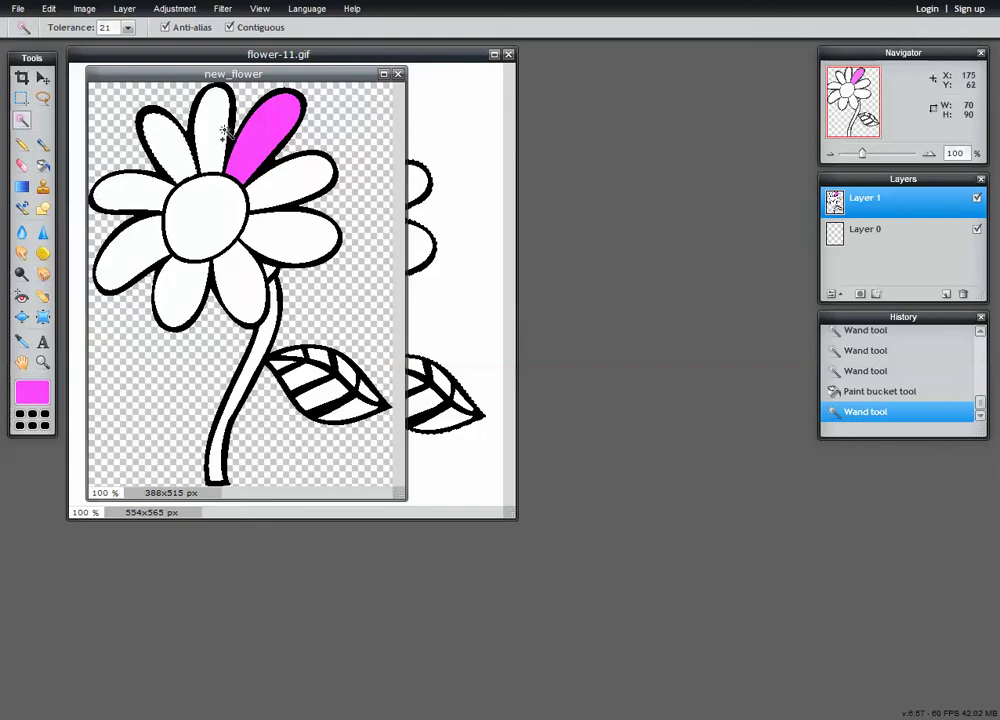
{"action": "left_click", "coordinate": [199, 147]}
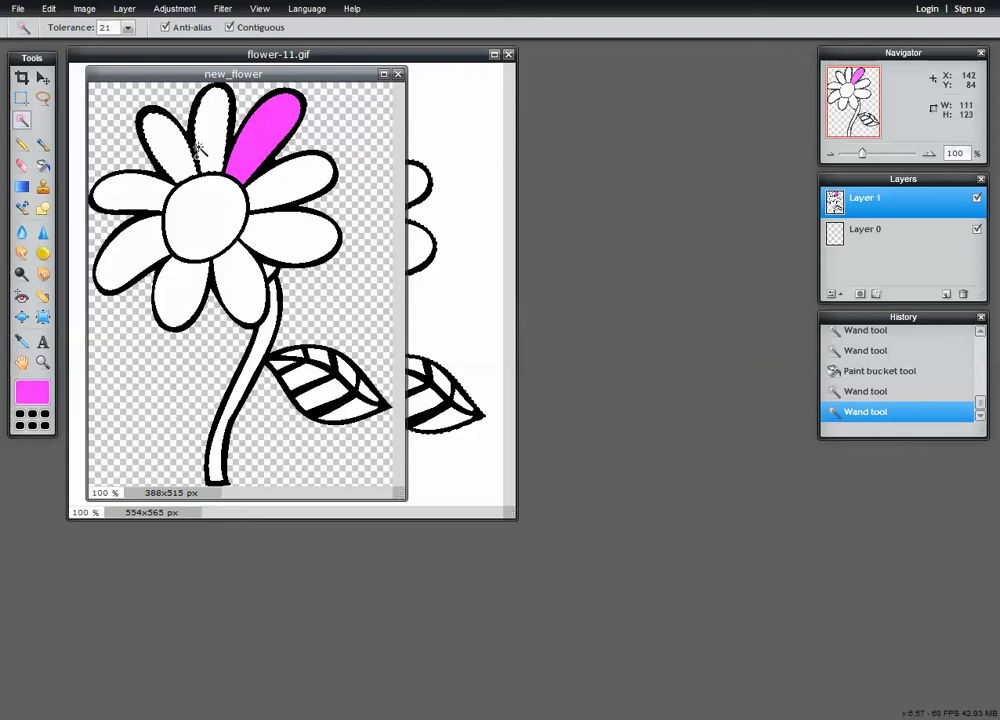
{"action": "left_click", "coordinate": [141, 196]}
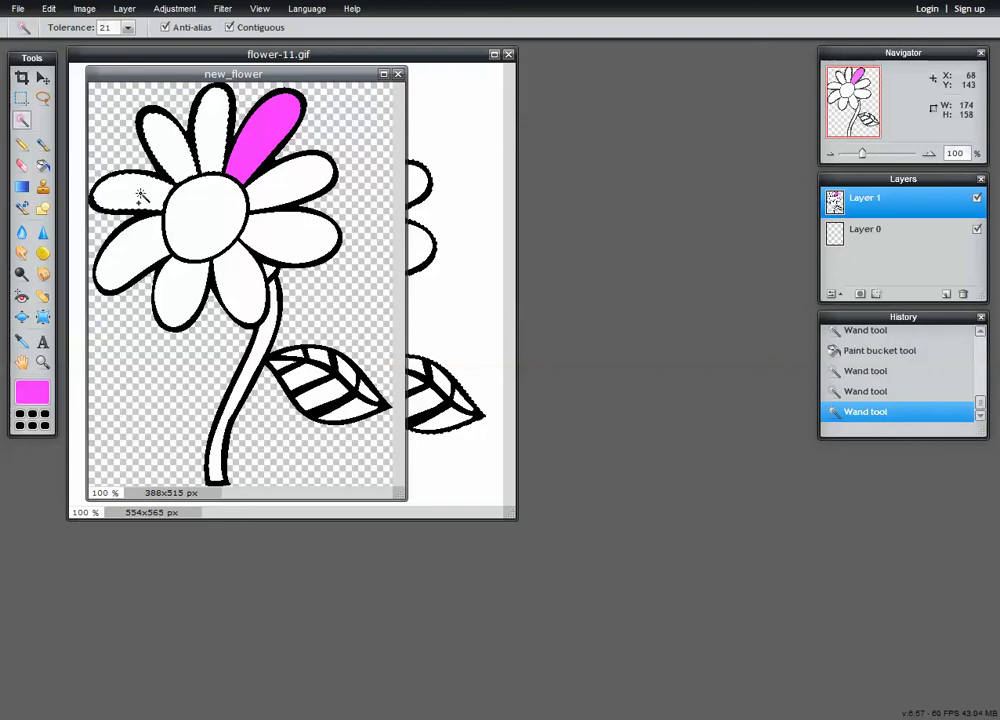
{"action": "left_click", "coordinate": [134, 252], "text": "shift"}
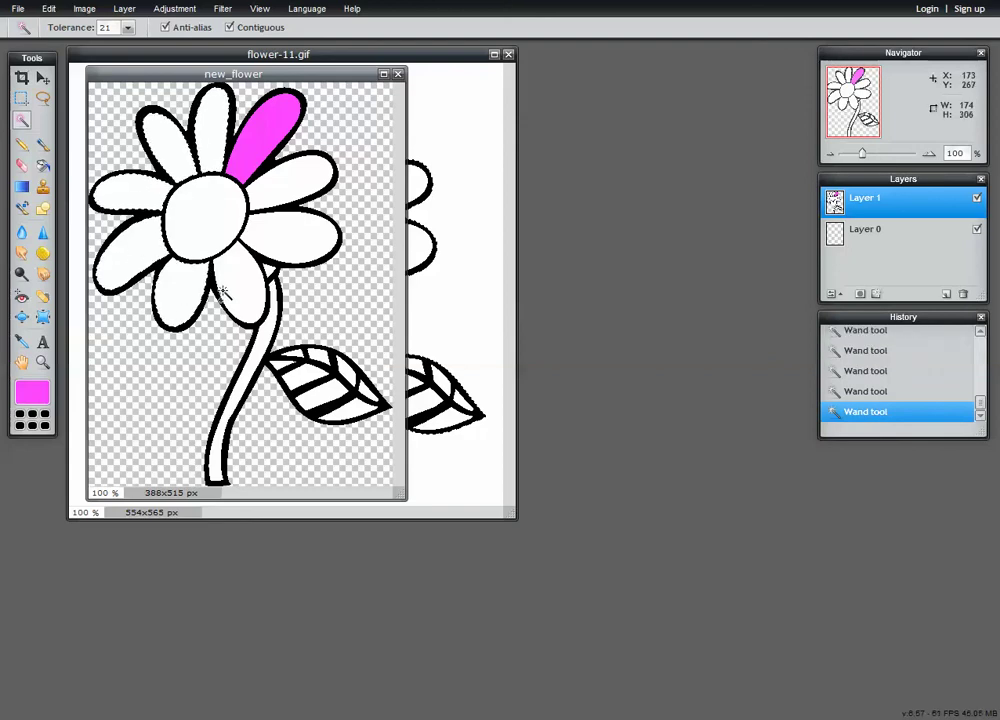
{"action": "left_click", "coordinate": [298, 193], "text": "shift"}
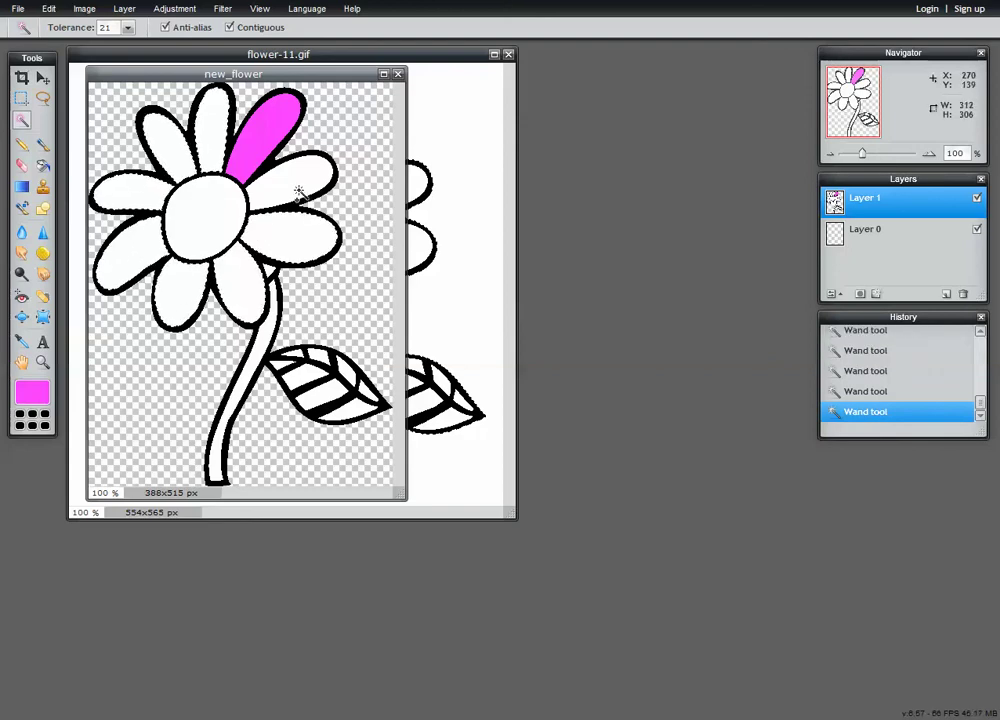
Bucket-fill the remaining eight petals with magenta, then wand-select the white centre.
{"action": "left_click", "coordinate": [43, 166]}
{"action": "left_click", "coordinate": [205, 132]}
{"action": "left_click", "coordinate": [162, 148]}
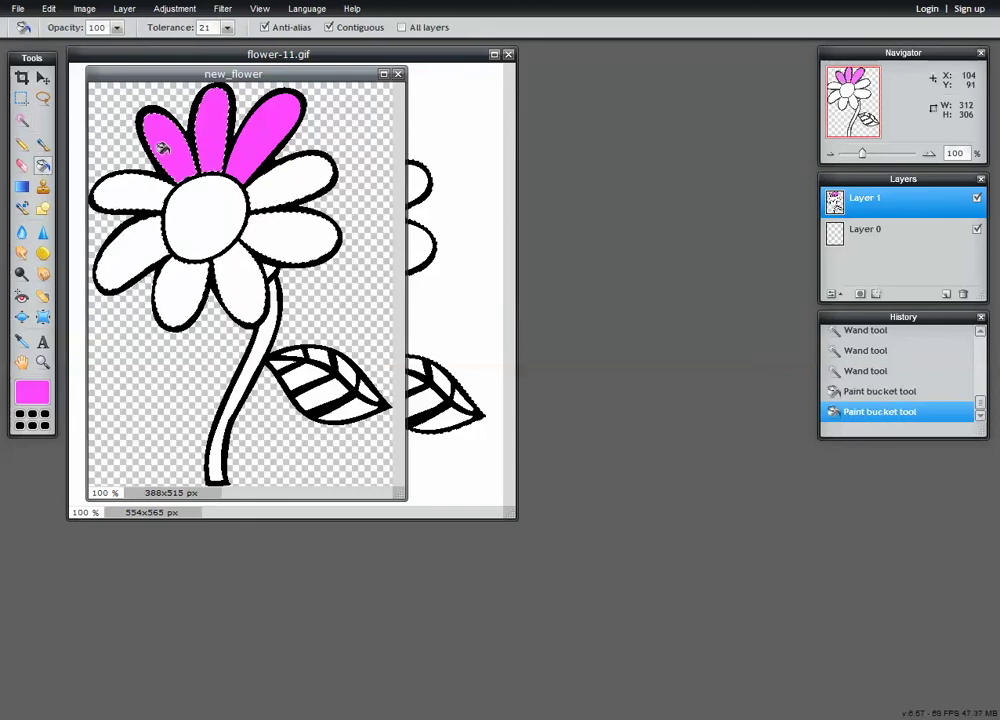
{"action": "left_click", "coordinate": [145, 200]}
{"action": "left_click", "coordinate": [142, 235]}
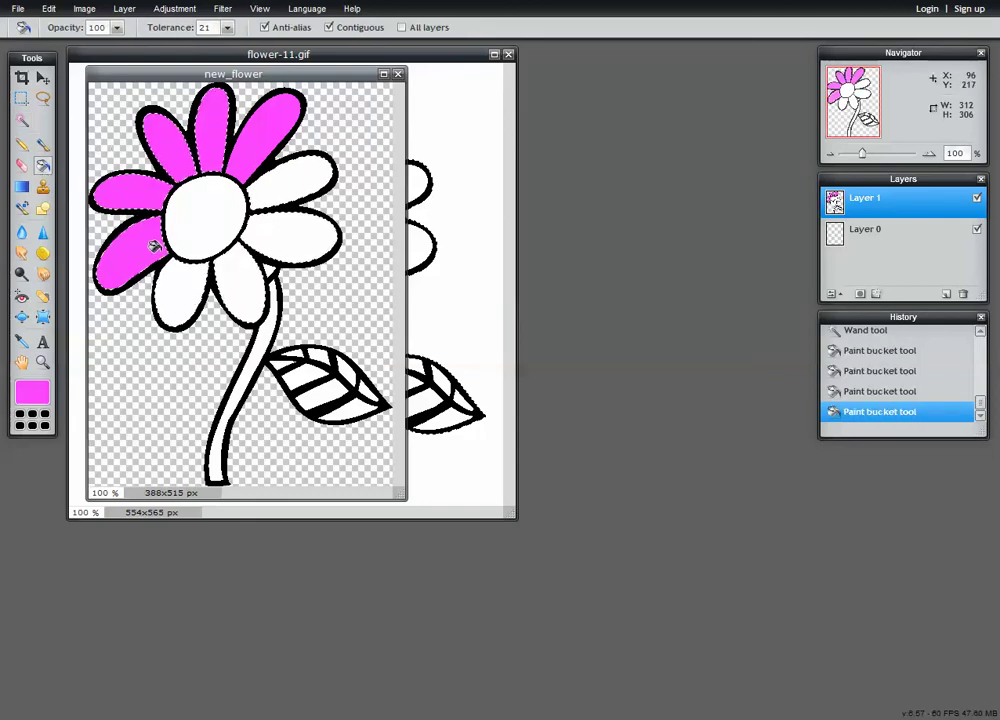
{"action": "left_click", "coordinate": [170, 296]}
{"action": "left_click", "coordinate": [252, 279]}
{"action": "left_click", "coordinate": [268, 246]}
{"action": "left_click", "coordinate": [283, 192]}
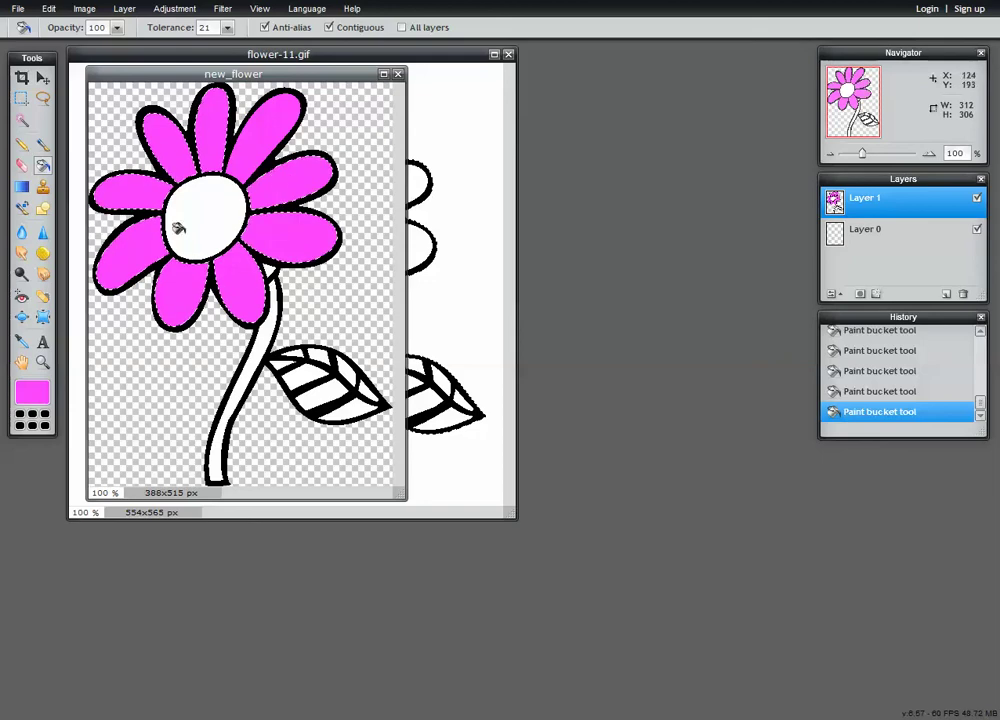
{"action": "left_click", "coordinate": [22, 120]}
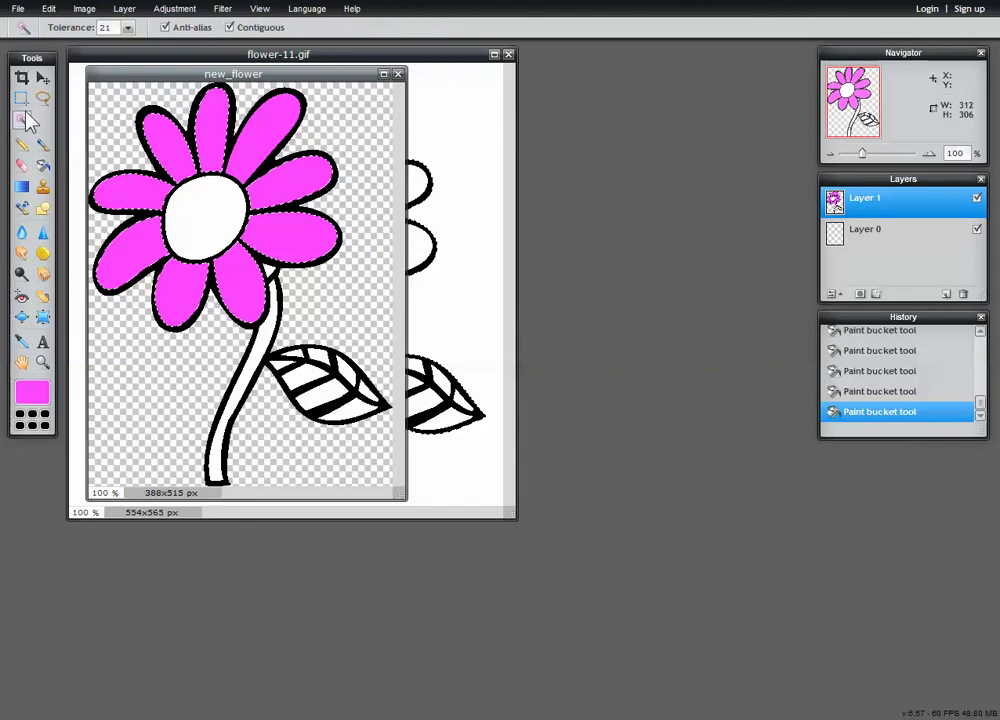
{"action": "left_click", "coordinate": [191, 240]}
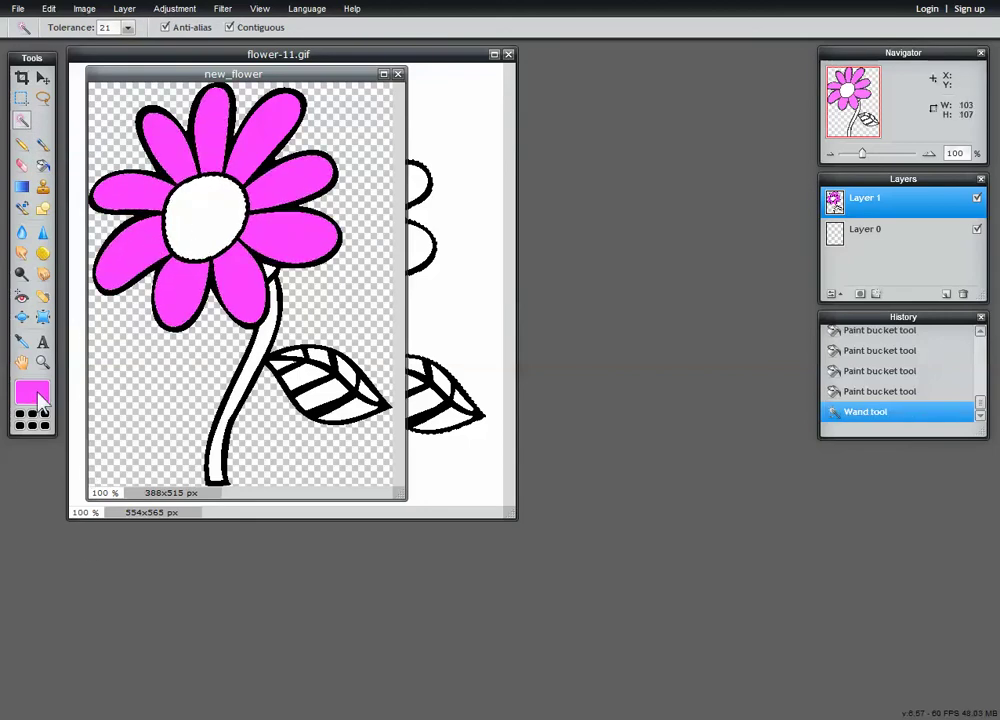
Set the painting colour to yellow ffff54 and bucket-fill the selected centre.
{"action": "left_click", "coordinate": [39, 398]}
{"action": "left_click", "coordinate": [472, 252]}
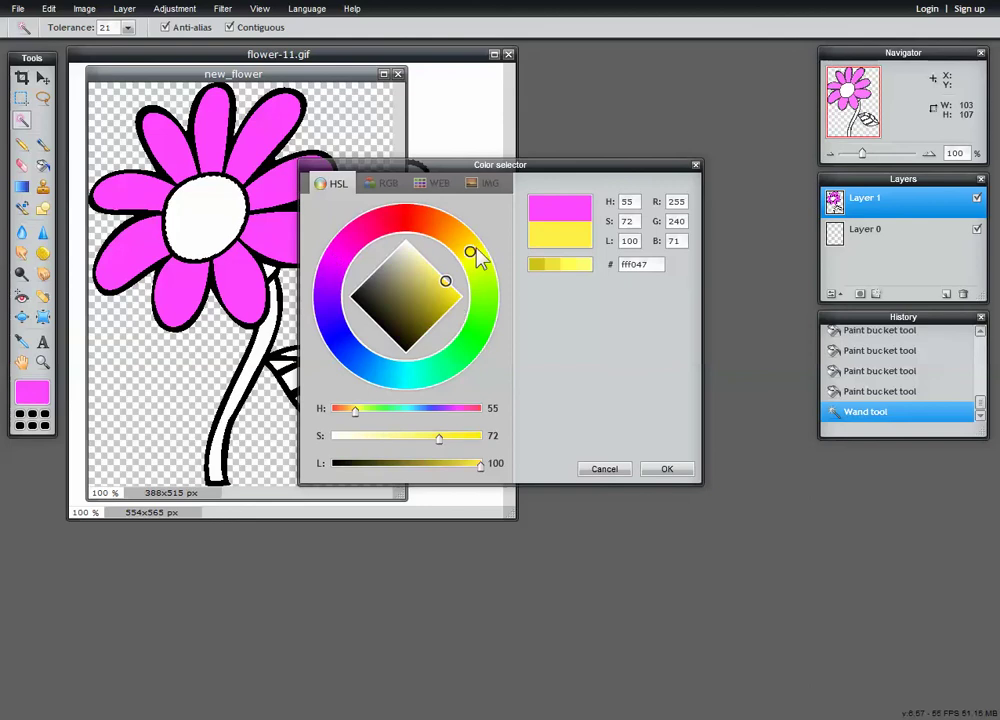
{"action": "left_click", "coordinate": [453, 295]}
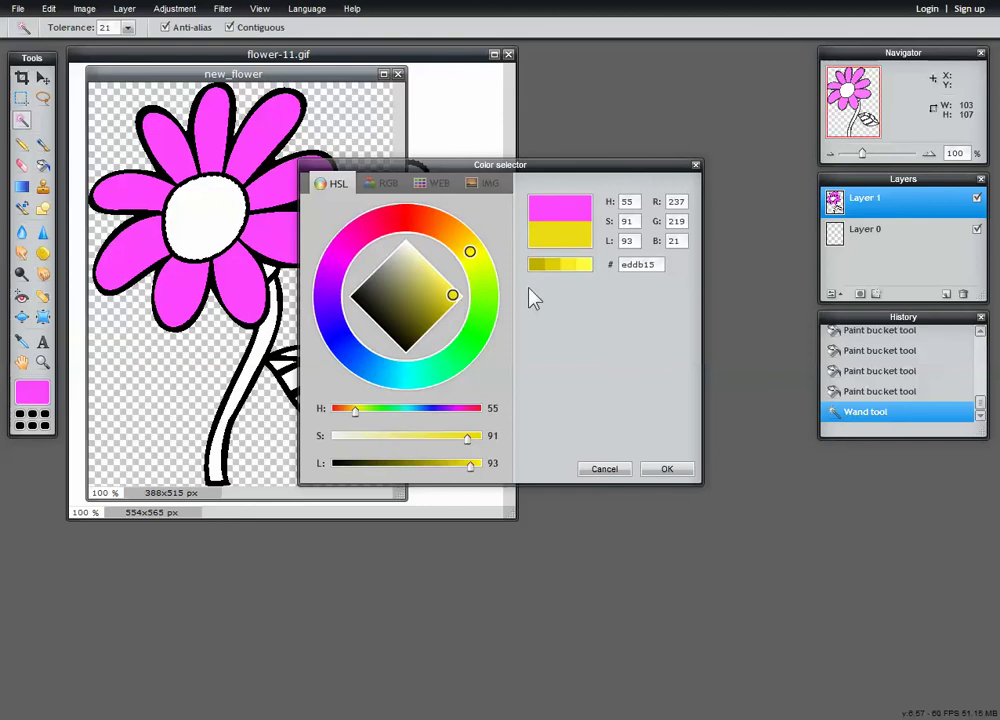
{"action": "left_click", "coordinate": [581, 266]}
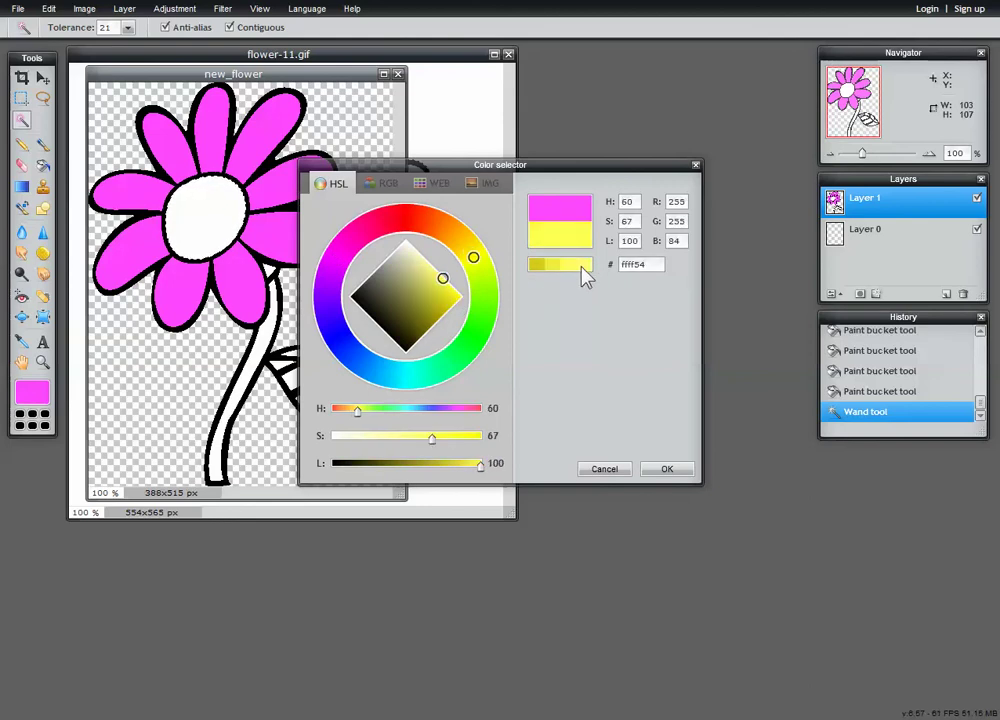
{"action": "left_click", "coordinate": [668, 472]}
{"action": "left_click", "coordinate": [42, 164]}
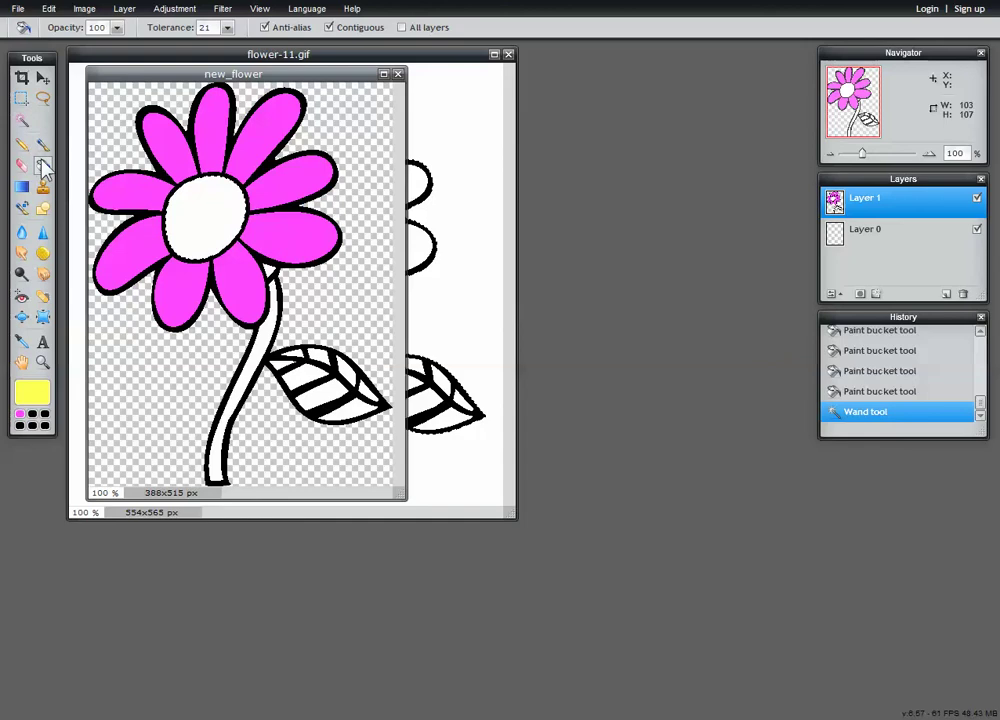
{"action": "left_click", "coordinate": [193, 204]}
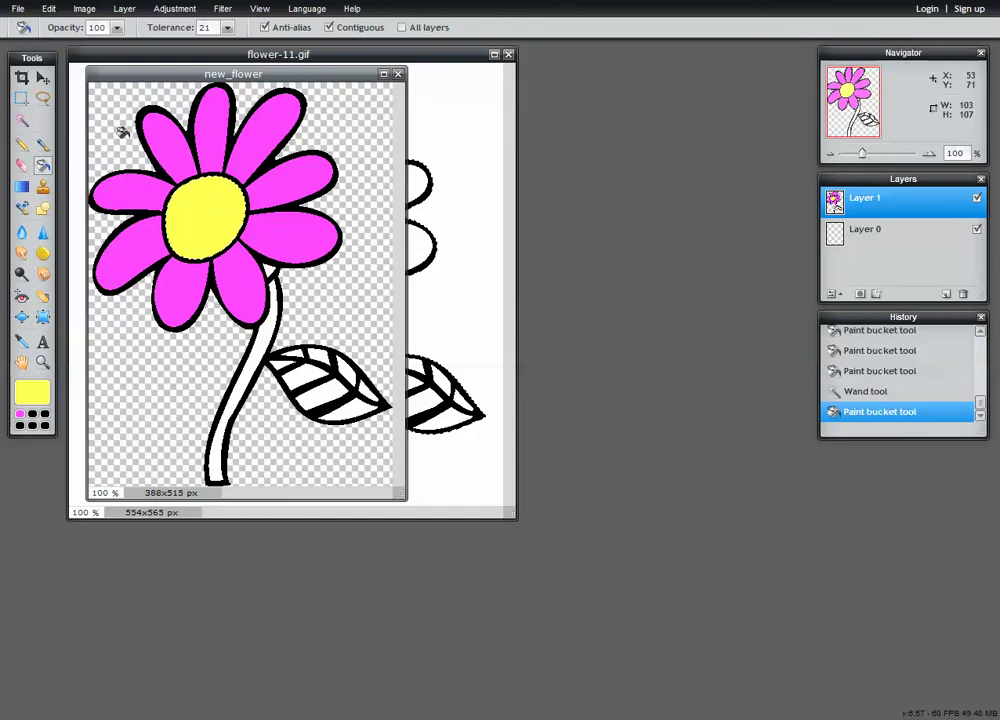
{"action": "left_click", "coordinate": [22, 122]}
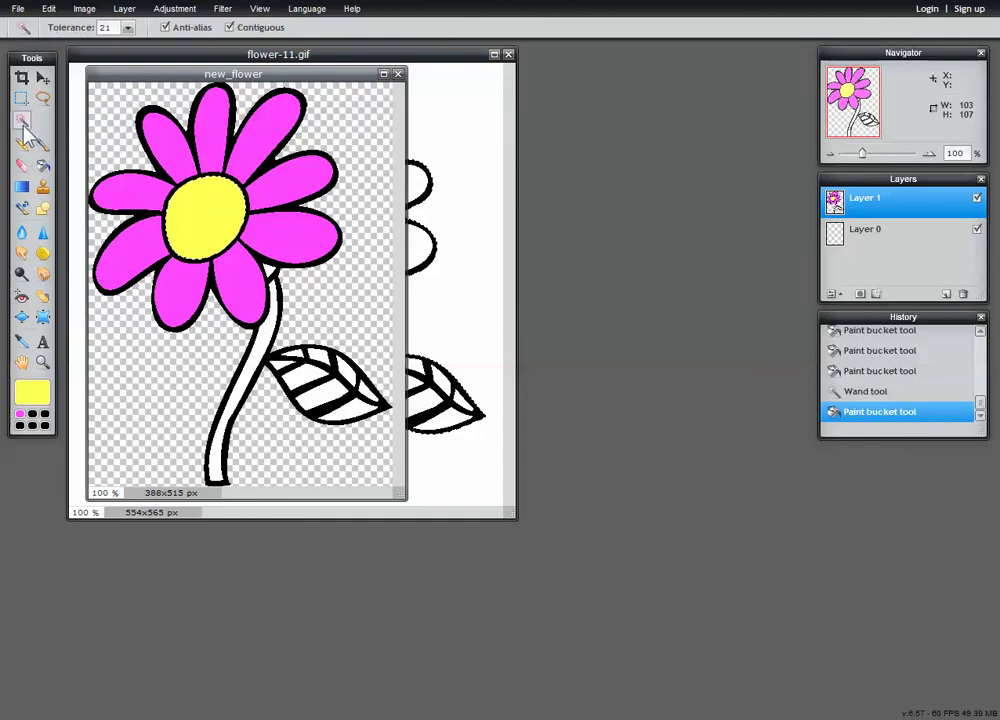
Wand-select the stem and alternate stripes of the leaf.
{"action": "left_click", "coordinate": [271, 327]}
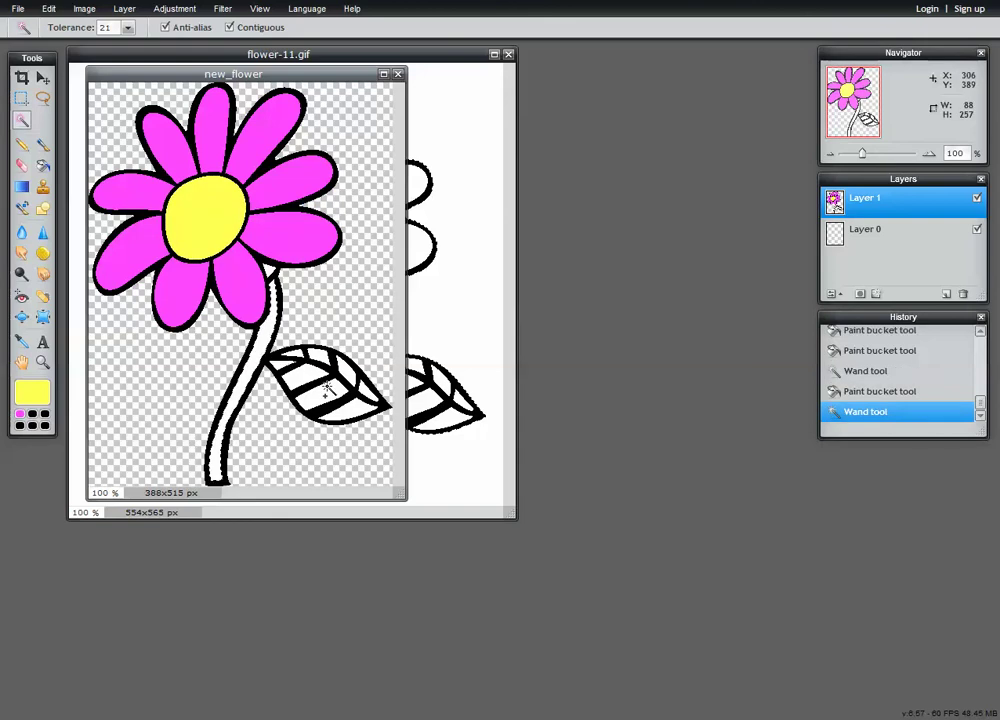
{"action": "left_click", "coordinate": [300, 372], "text": "shift"}
{"action": "left_click", "coordinate": [318, 355], "text": "shift"}
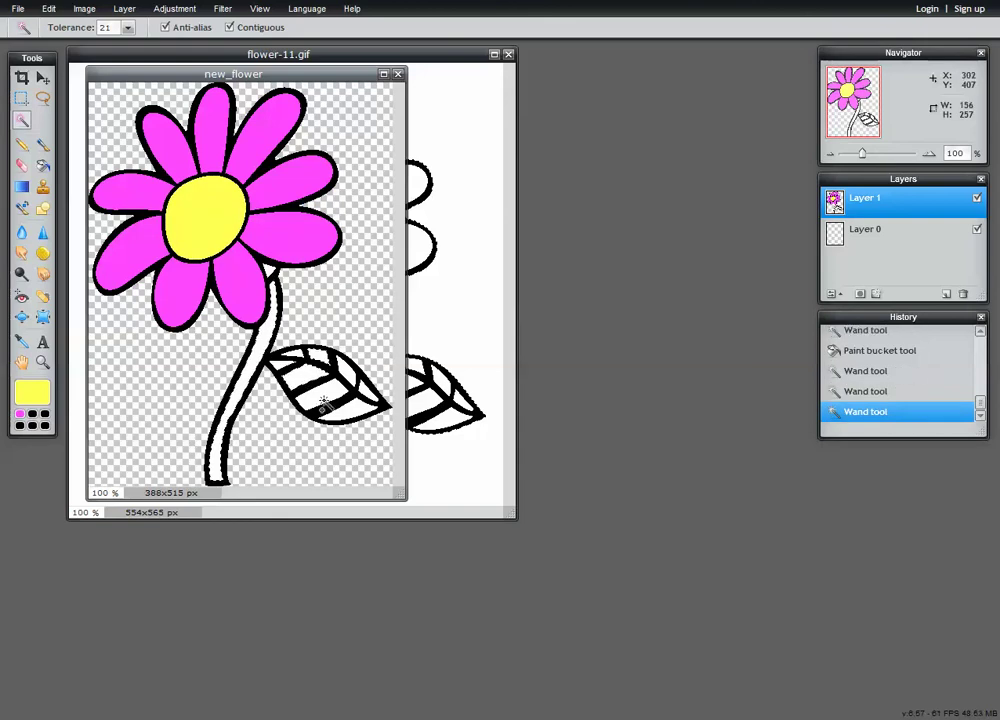
{"action": "left_click", "coordinate": [363, 395], "text": "shift"}
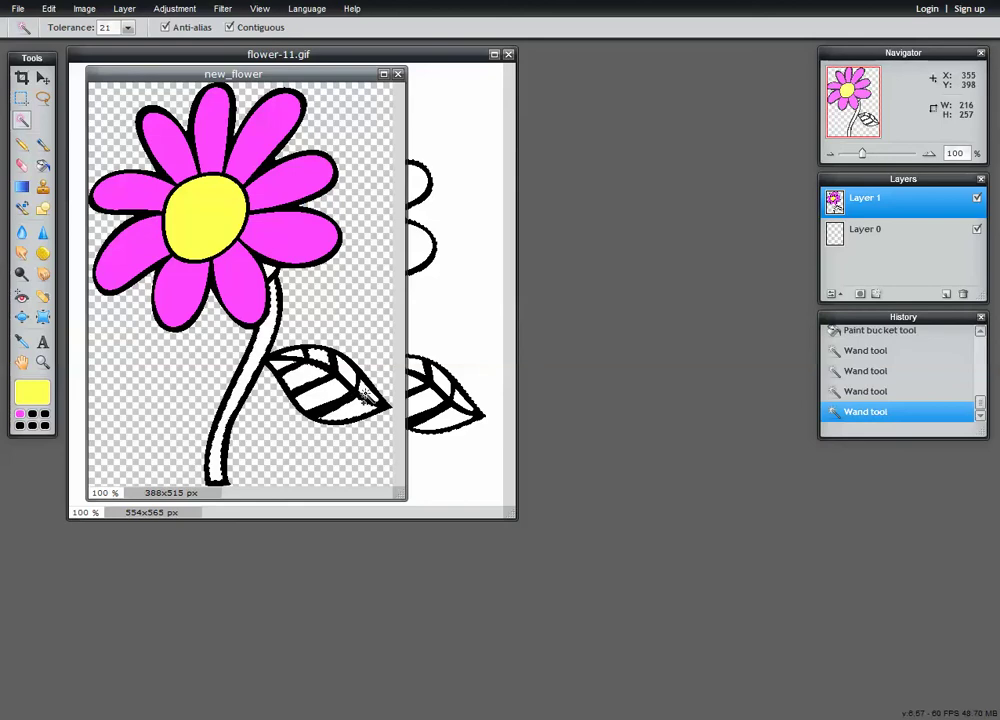
Set the painting colour to dark green 258026.
{"action": "left_click", "coordinate": [33, 398]}
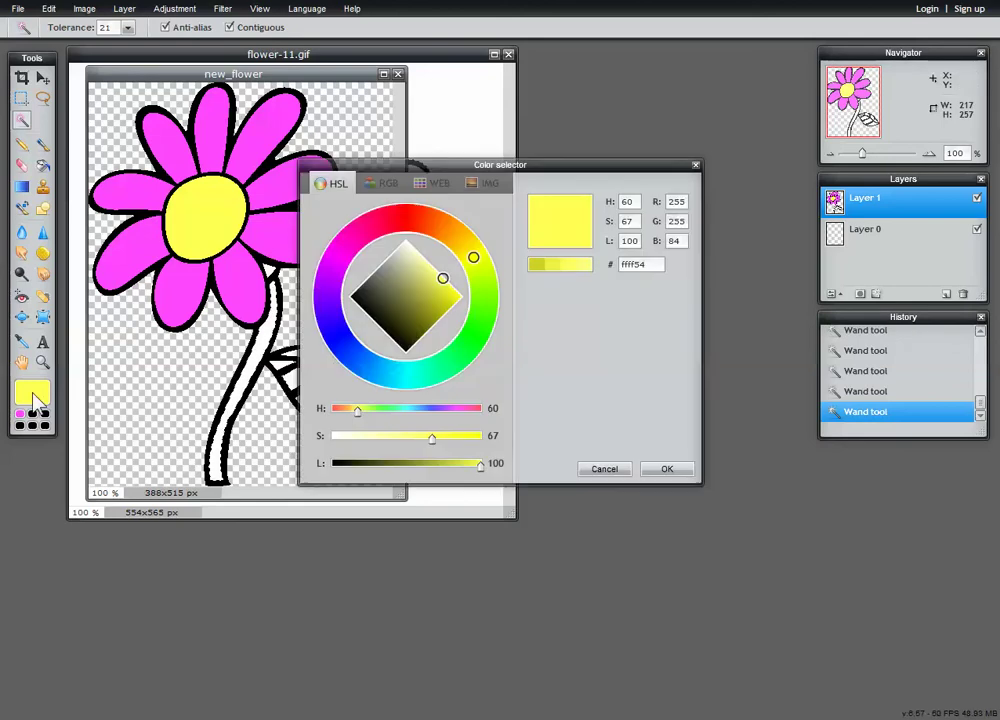
{"action": "left_click", "coordinate": [470, 340]}
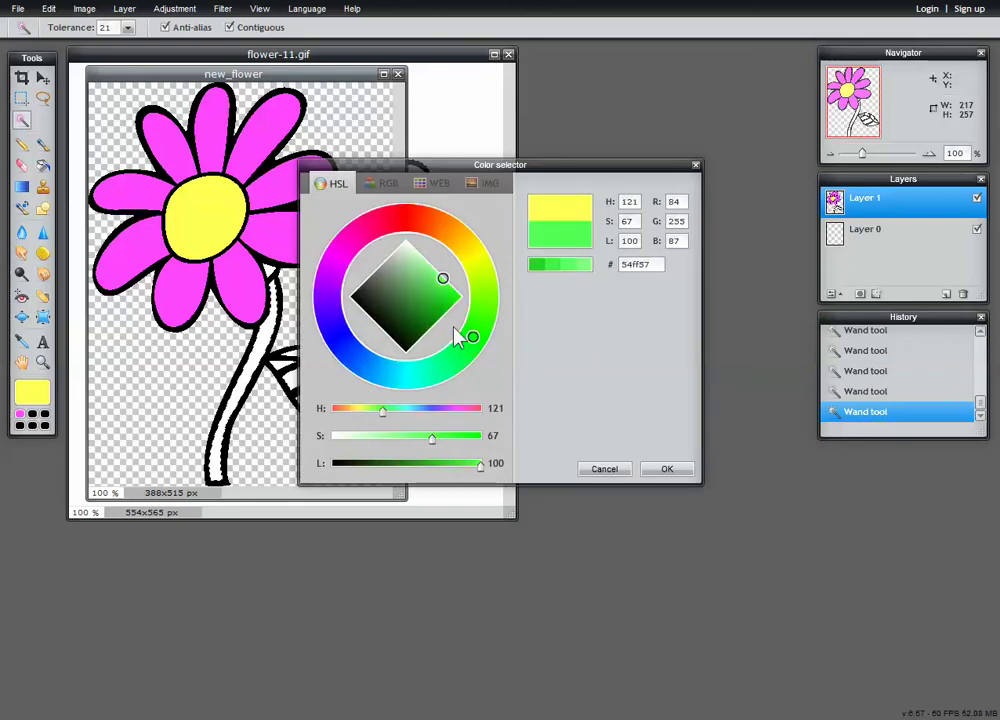
{"action": "left_click", "coordinate": [424, 296]}
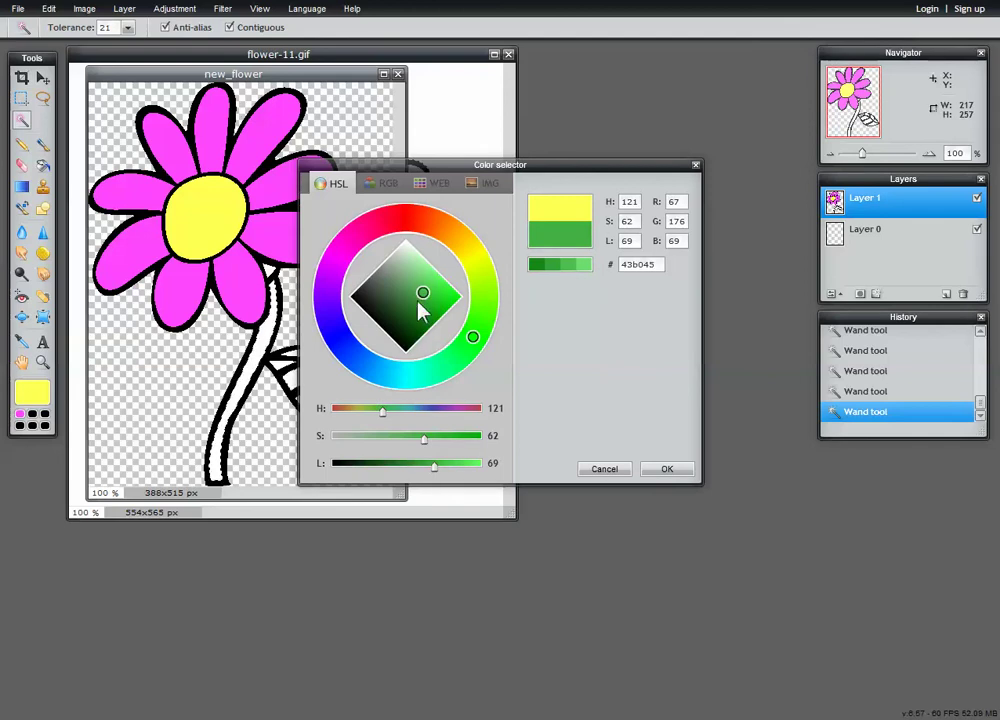
{"action": "left_click", "coordinate": [418, 300]}
{"action": "left_click", "coordinate": [552, 268]}
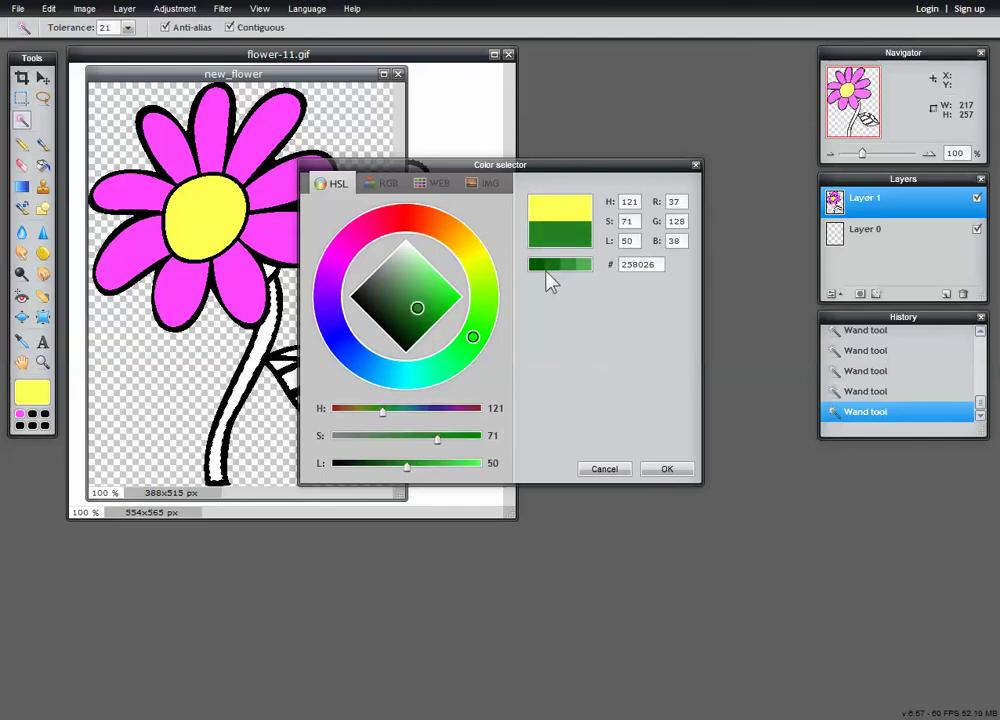
{"action": "left_click", "coordinate": [658, 472]}
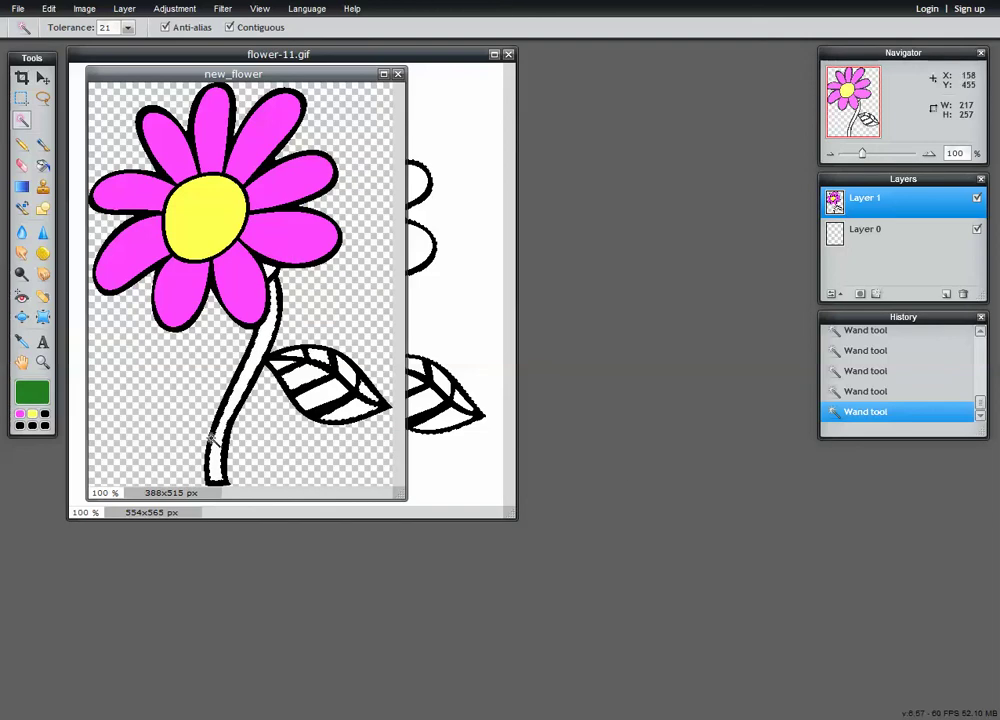
Bucket-fill the stem and four leaf stripes with dark green.
{"action": "left_click", "coordinate": [43, 165]}
{"action": "left_click", "coordinate": [255, 356]}
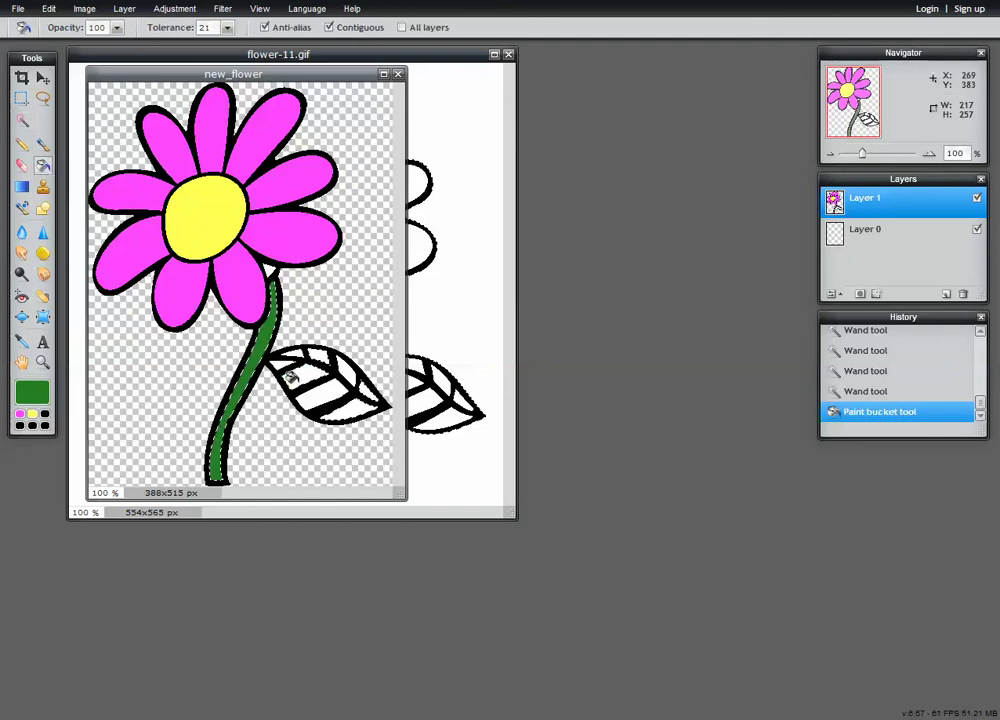
{"action": "left_click", "coordinate": [290, 376]}
{"action": "left_click", "coordinate": [320, 411]}
{"action": "left_click", "coordinate": [332, 406]}
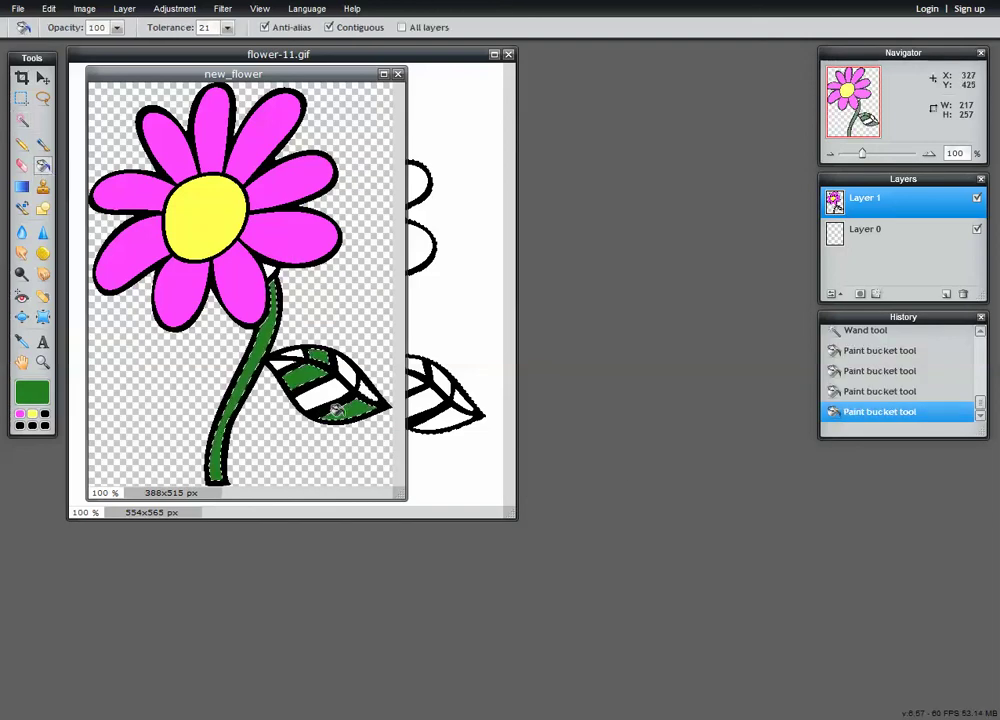
{"action": "left_click", "coordinate": [317, 369]}
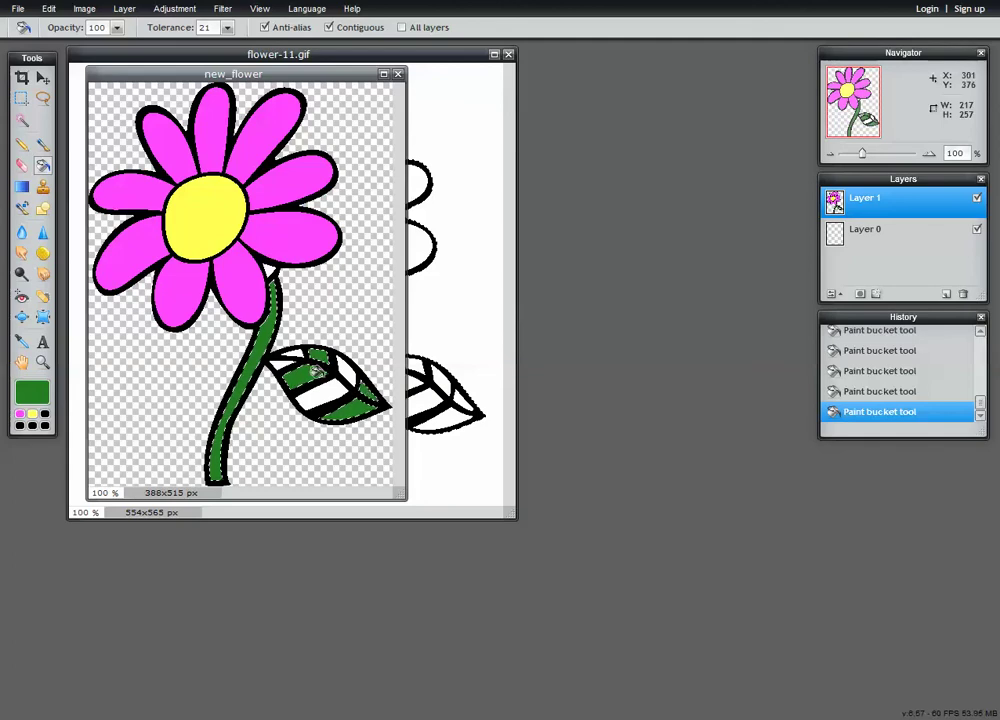
Wand-select the white area at the stem top and the remaining white leaf stripes.
{"action": "left_click", "coordinate": [21, 119]}
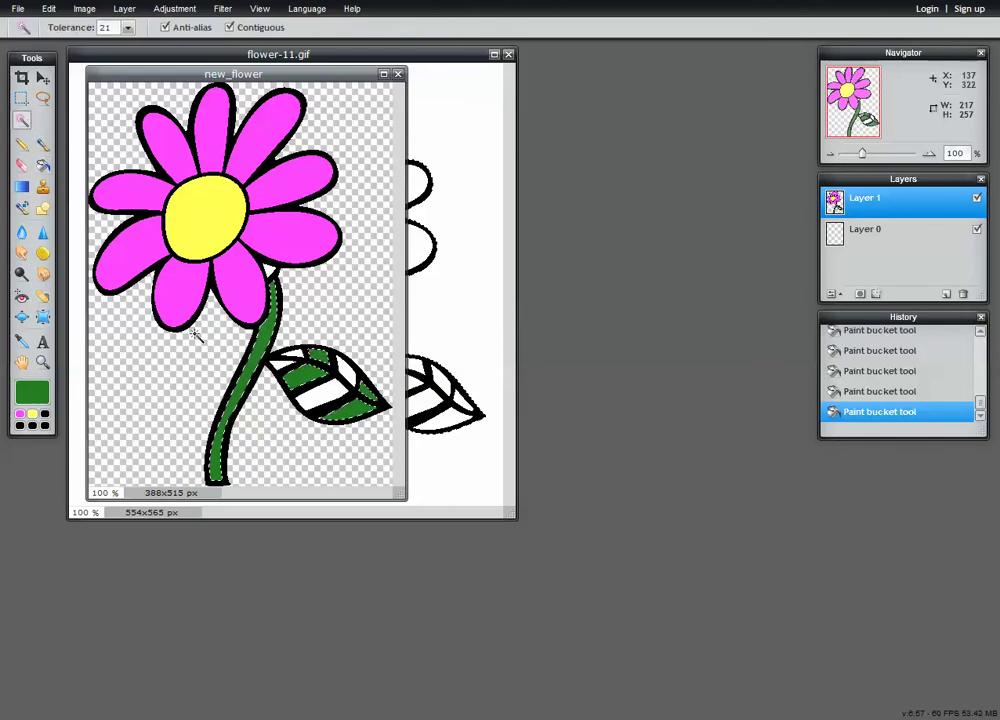
{"action": "left_click", "coordinate": [278, 291]}
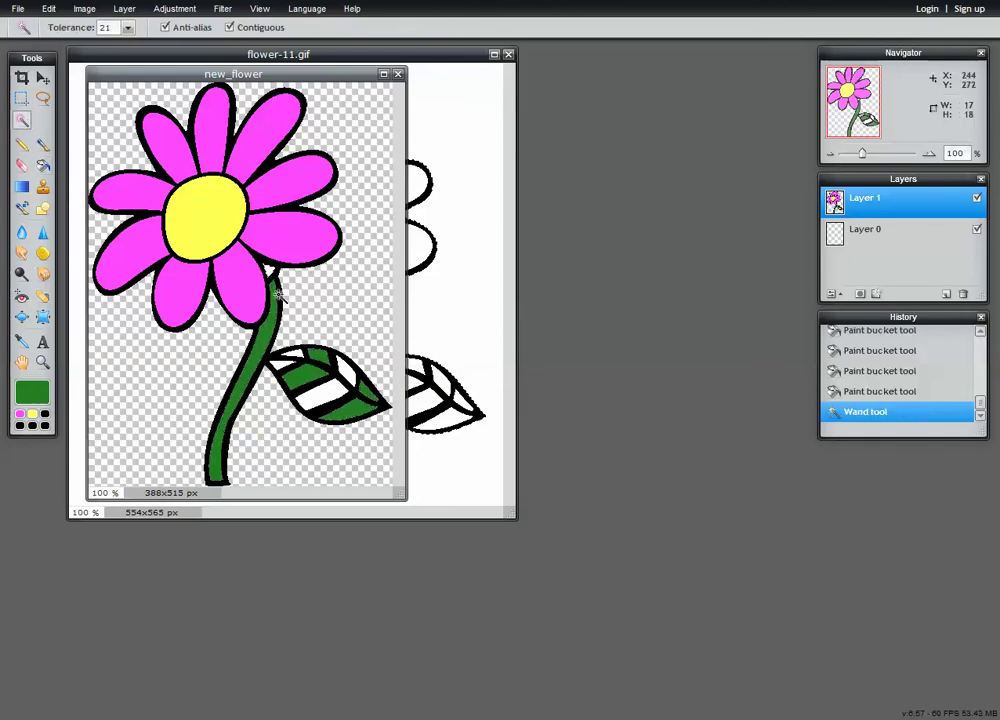
{"action": "left_click", "coordinate": [285, 356]}
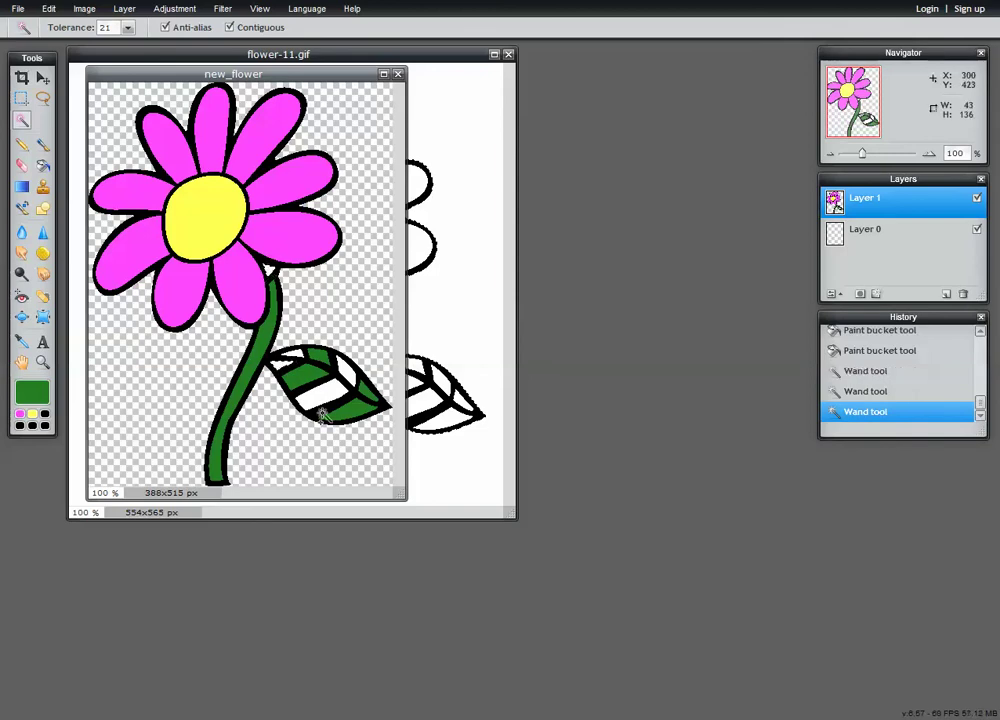
{"action": "left_click", "coordinate": [288, 356]}
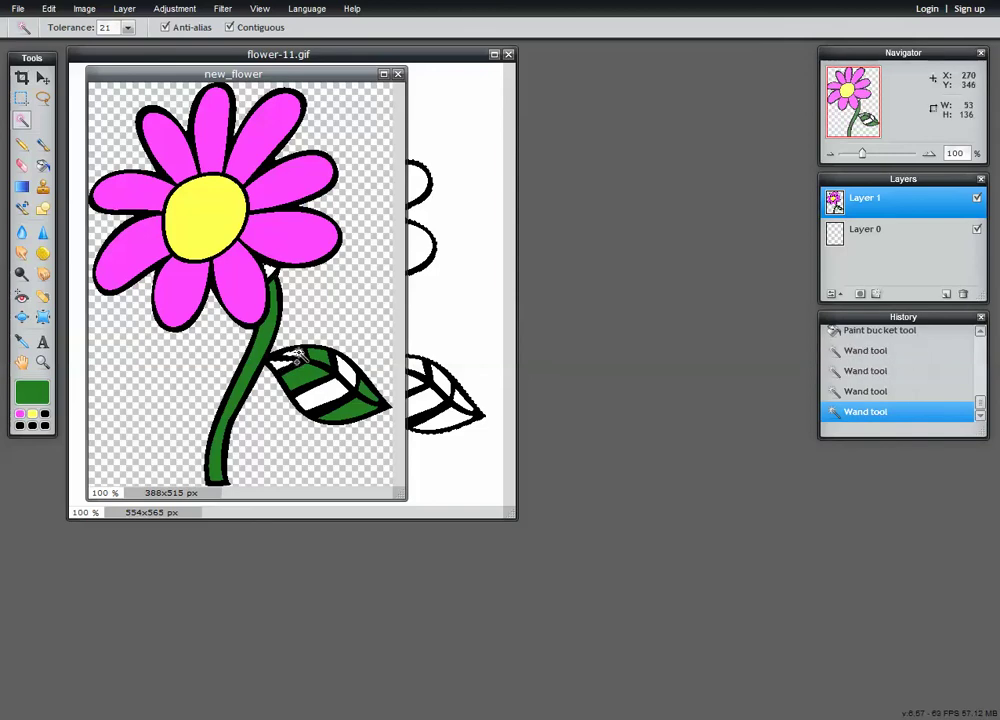
{"action": "left_click", "coordinate": [311, 402]}
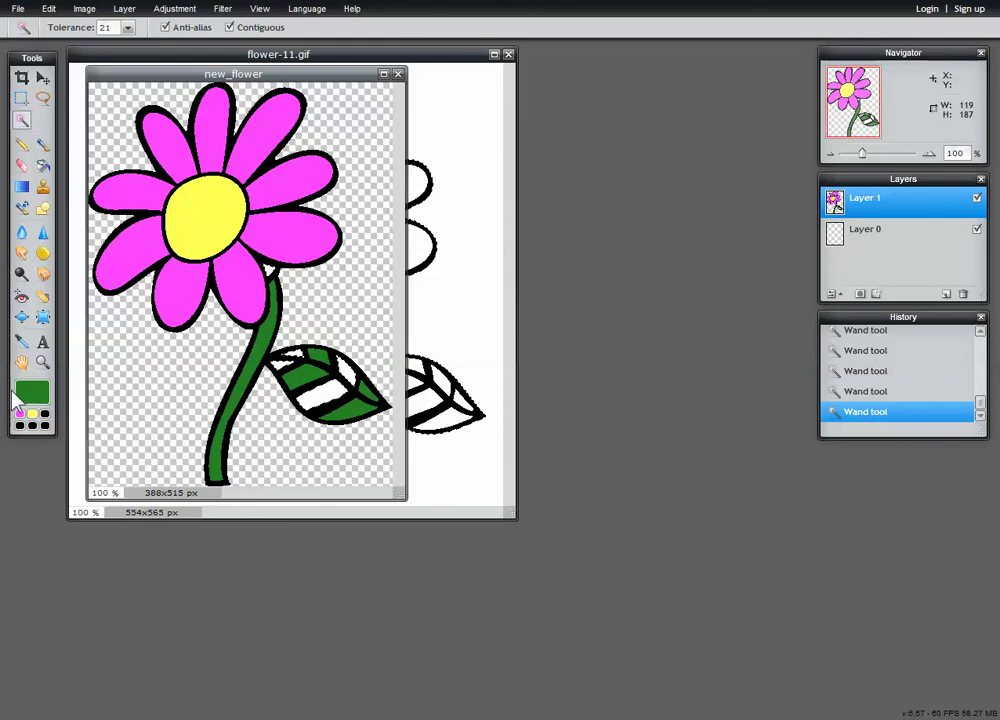
Set the painting colour to light green 61b861.
{"action": "left_click", "coordinate": [20, 395]}
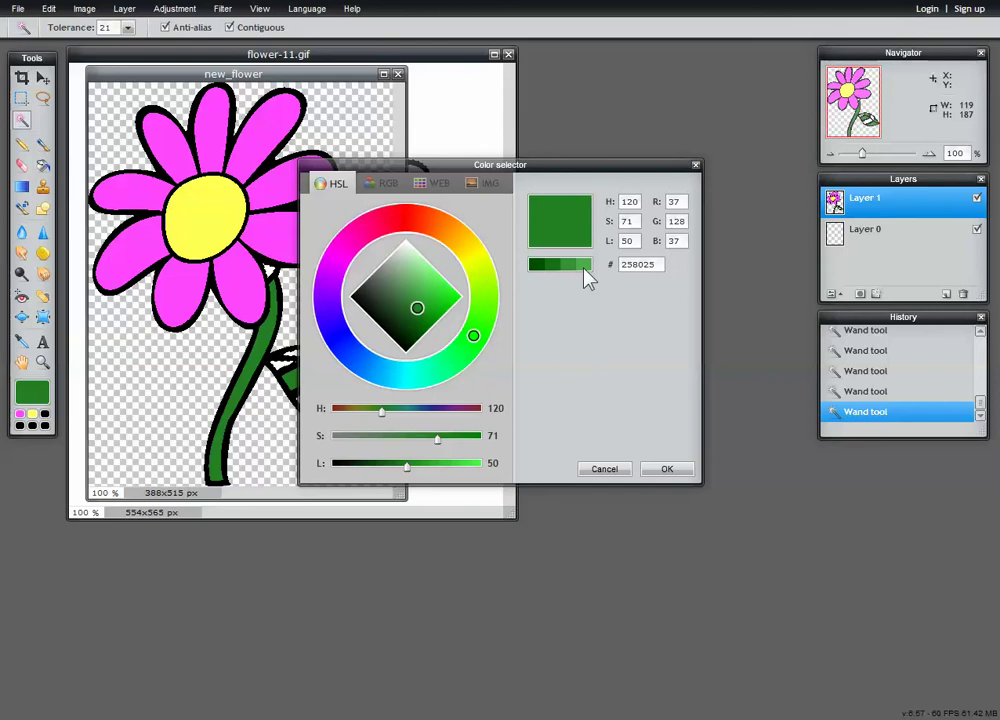
{"action": "left_click", "coordinate": [584, 269]}
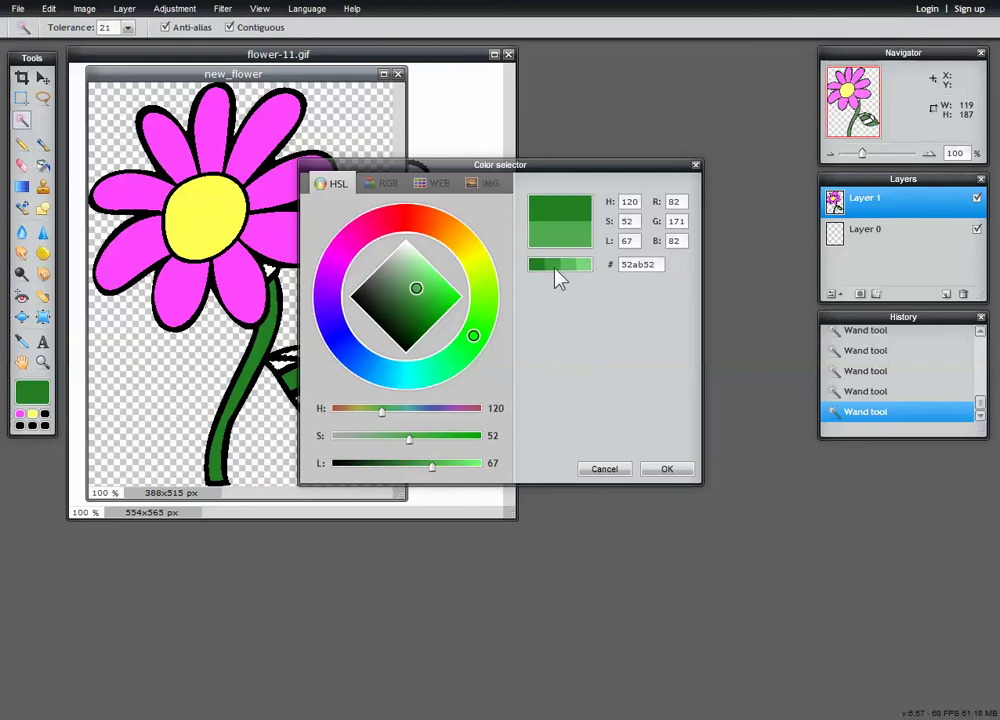
{"action": "left_click", "coordinate": [567, 274]}
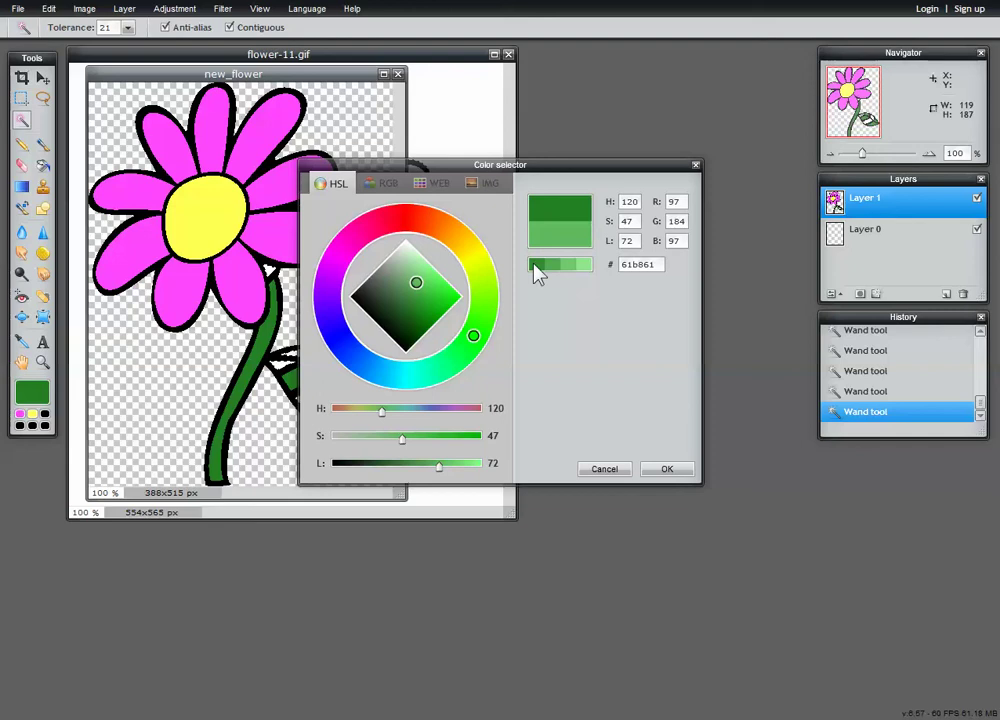
{"action": "left_click", "coordinate": [665, 470]}
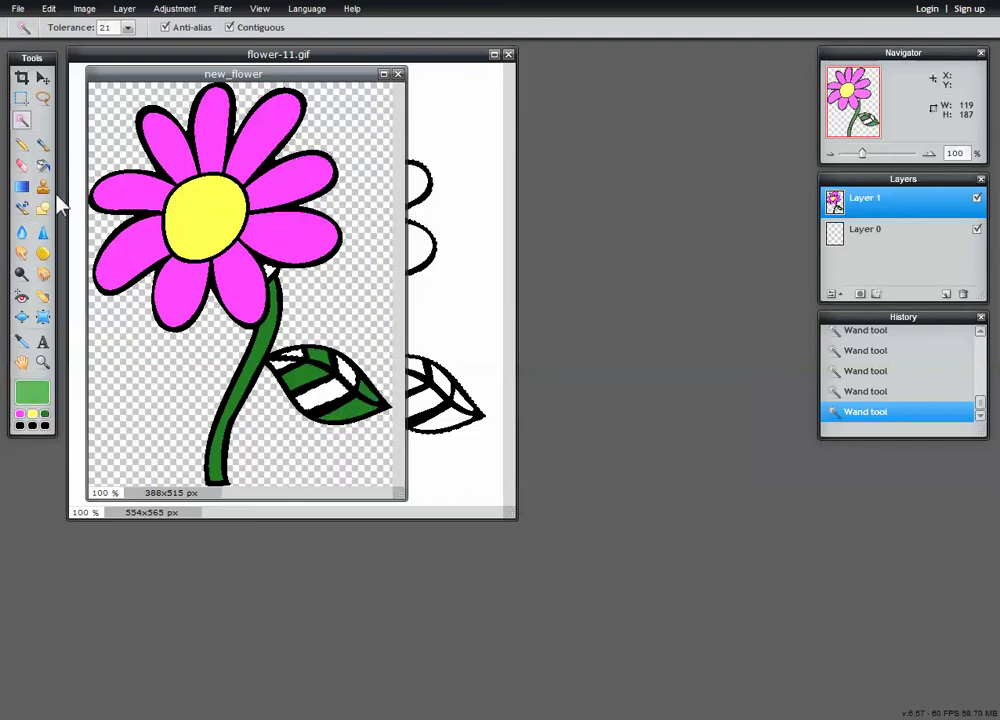
Bucket-fill the stem top and the remaining leaf areas with light green.
{"action": "left_click", "coordinate": [43, 165]}
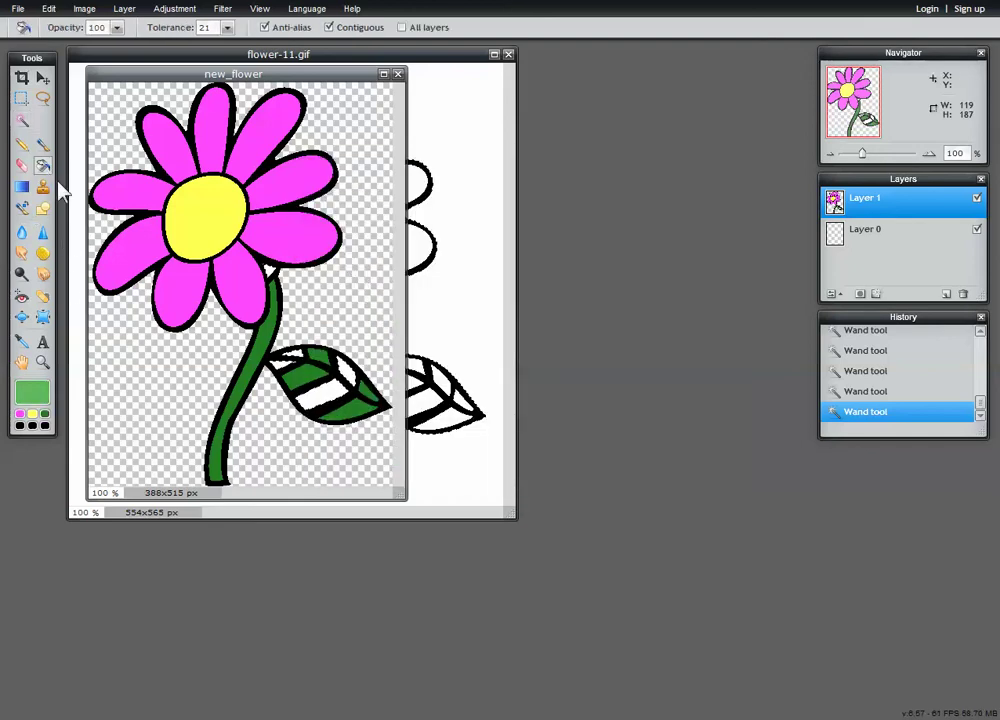
{"action": "left_click", "coordinate": [264, 265]}
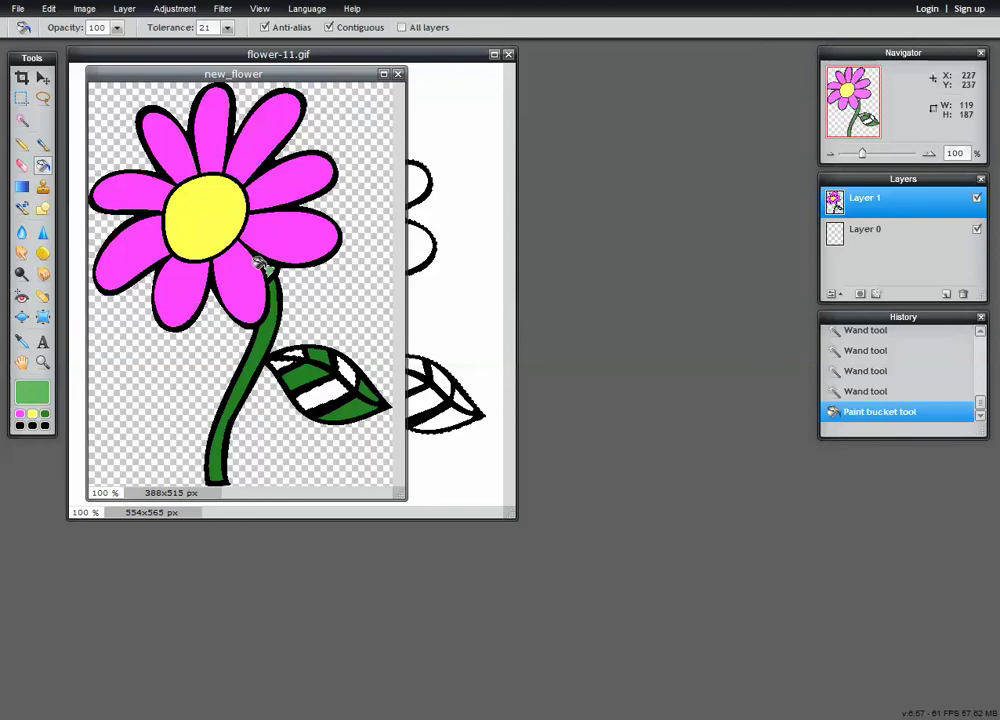
{"action": "left_click", "coordinate": [273, 354]}
{"action": "left_click", "coordinate": [287, 349]}
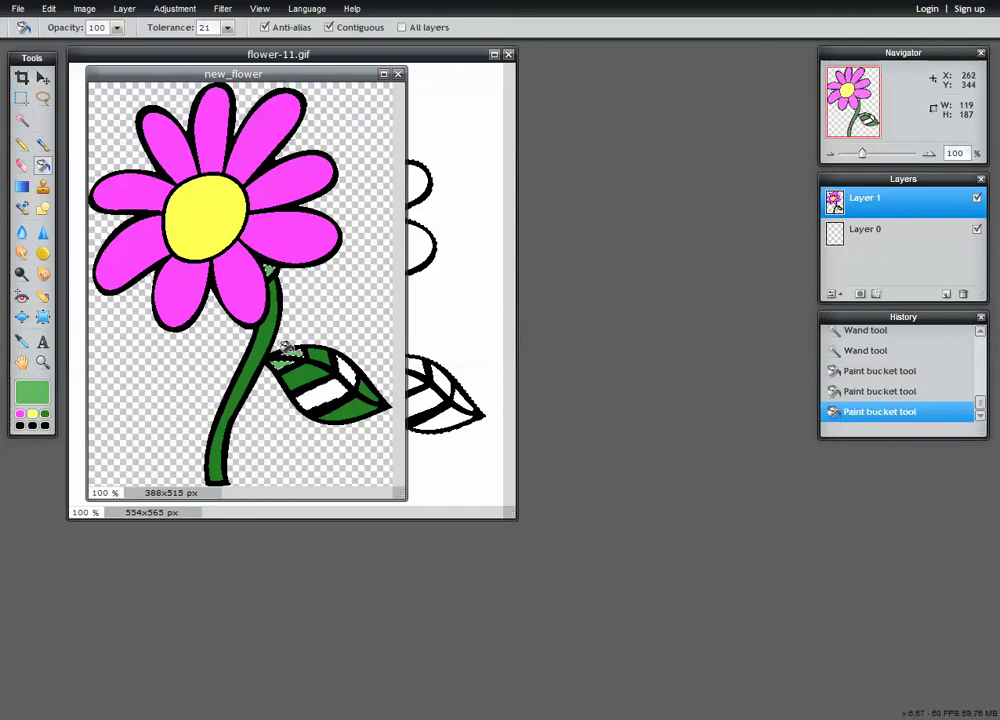
{"action": "left_click", "coordinate": [322, 383]}
{"action": "left_click", "coordinate": [318, 402]}
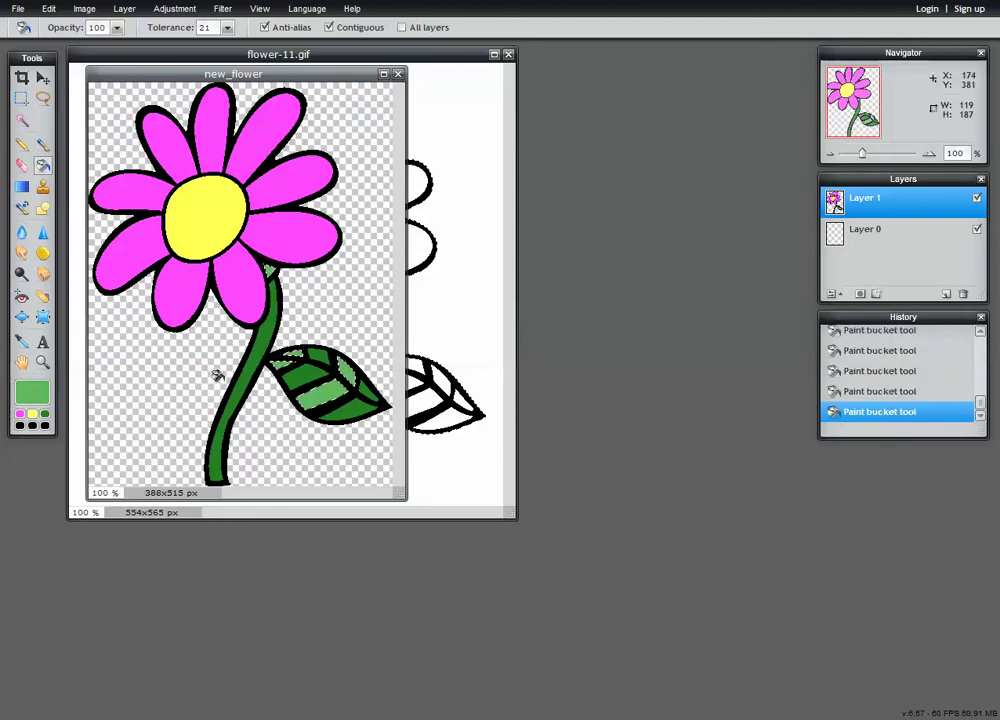
{"action": "left_click", "coordinate": [22, 120]}
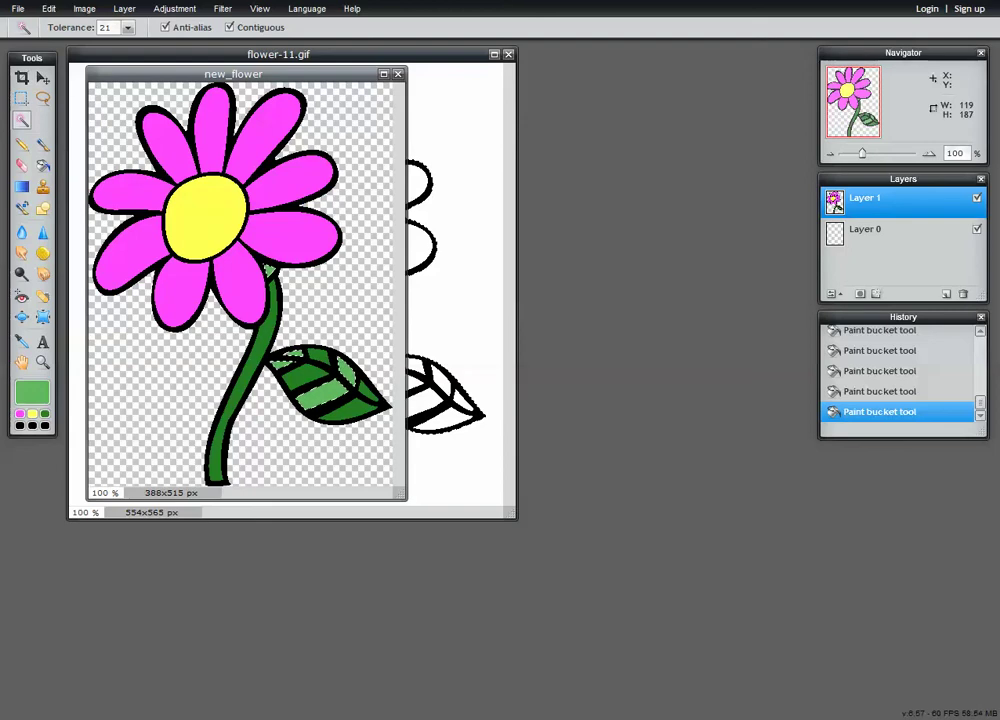
Open the File > Save dialog for the image and check the name new_flower.
{"action": "left_click", "coordinate": [20, 12]}
{"action": "left_click", "coordinate": [46, 90]}
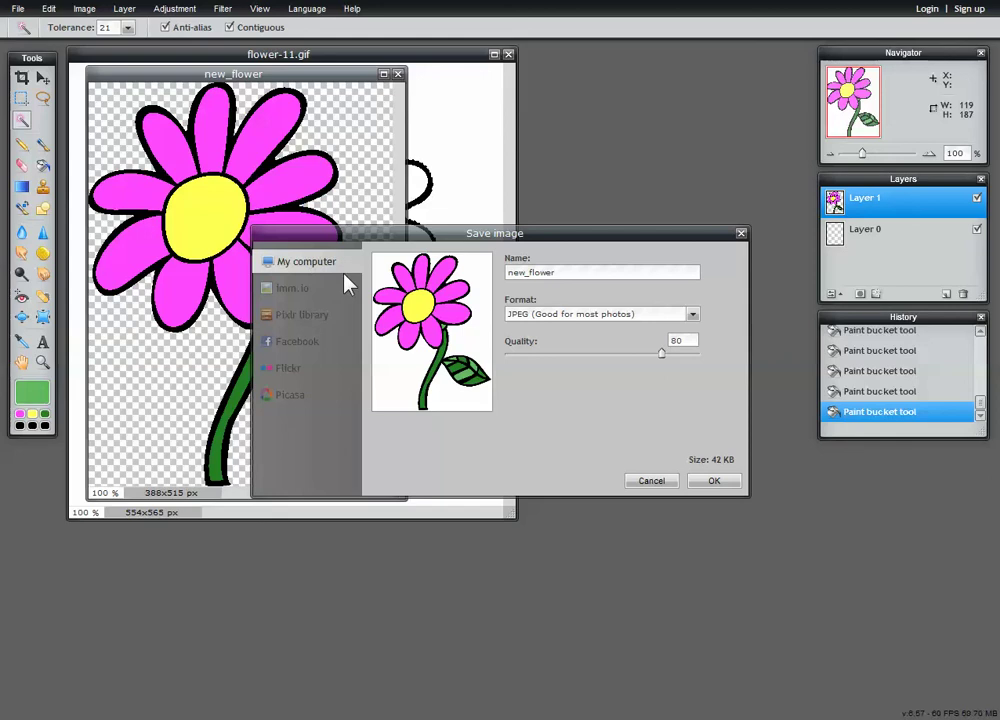
{"action": "left_click", "coordinate": [568, 278]}
Switch the format from JPEG to transparent PNG and confirm saving new_flower.
{"action": "left_click", "coordinate": [693, 316]}
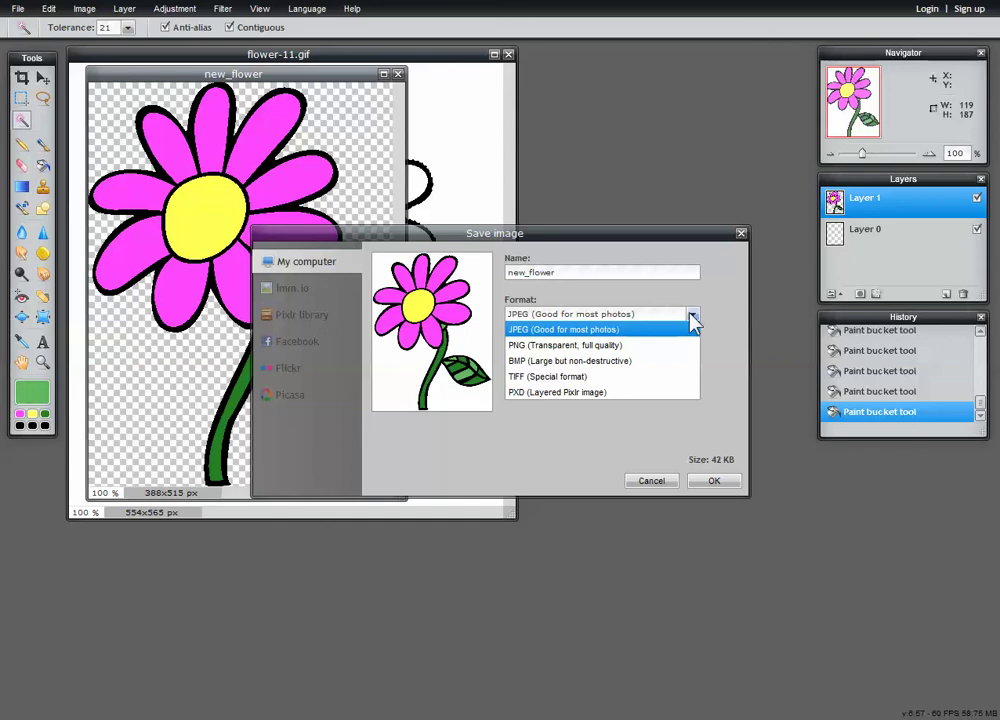
{"action": "left_click", "coordinate": [578, 346]}
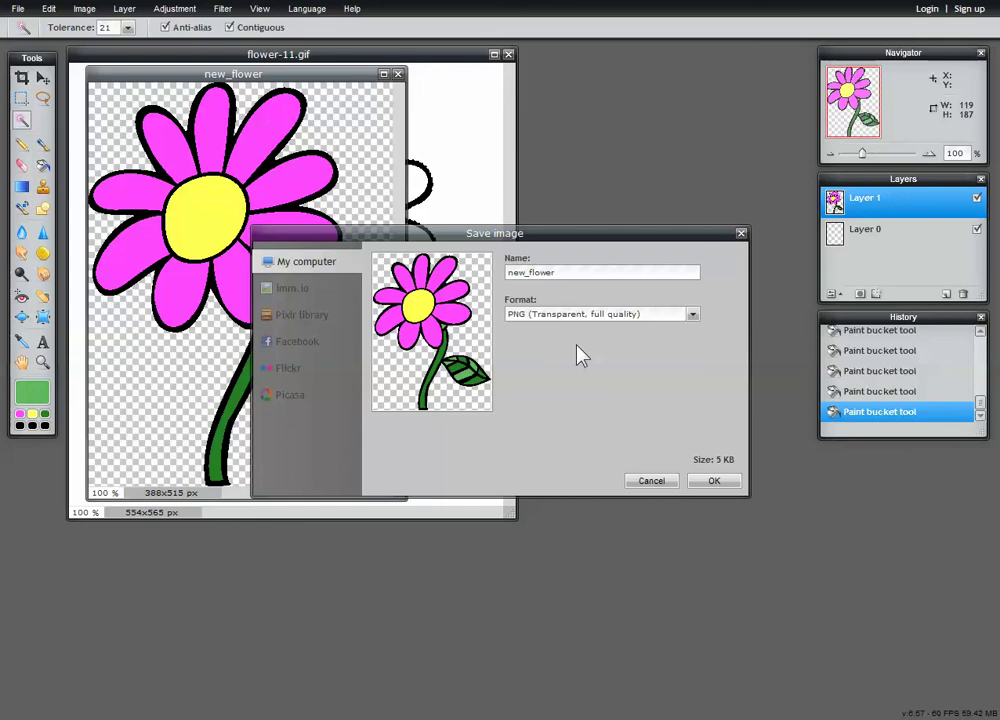
{"action": "left_click", "coordinate": [706, 481]}
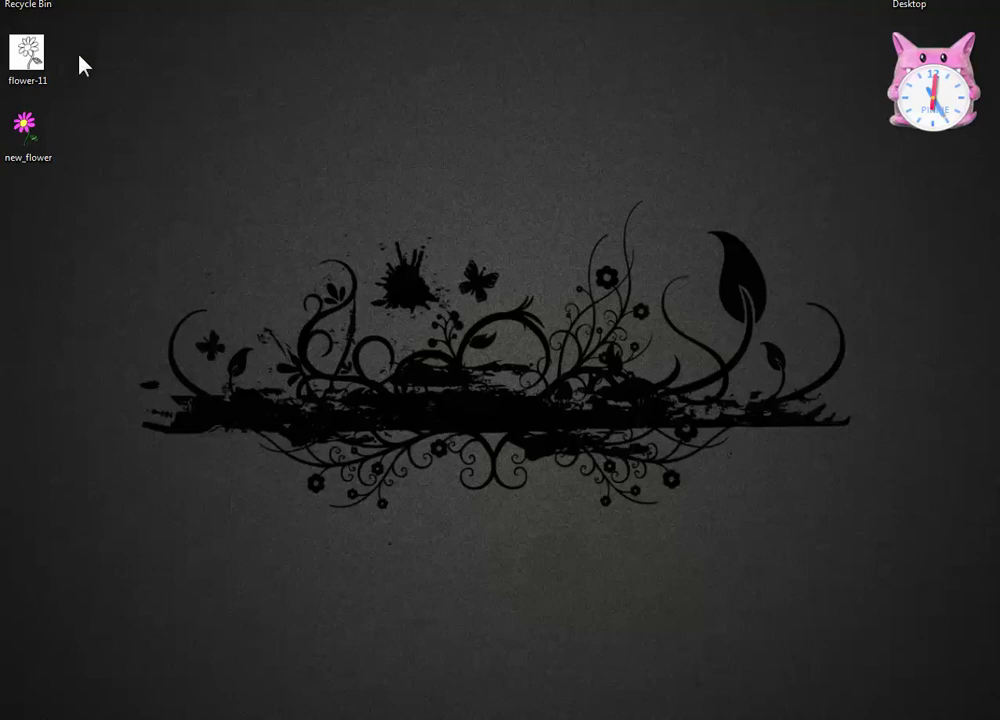
{"action": "left_click", "coordinate": [40, 63]}
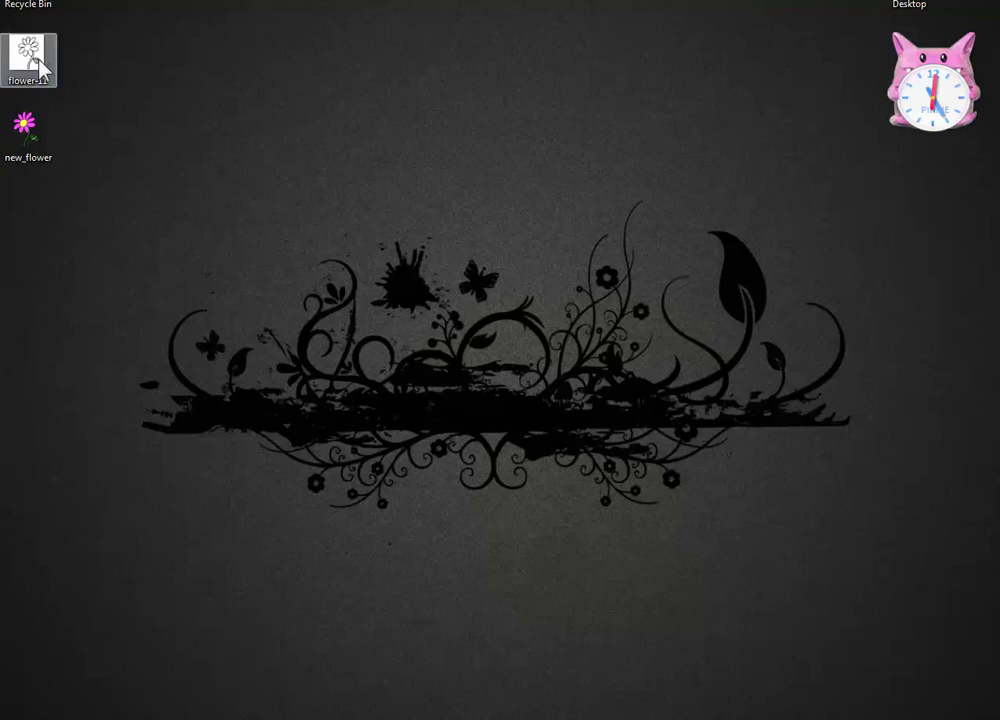
{"action": "left_click", "coordinate": [45, 133]}
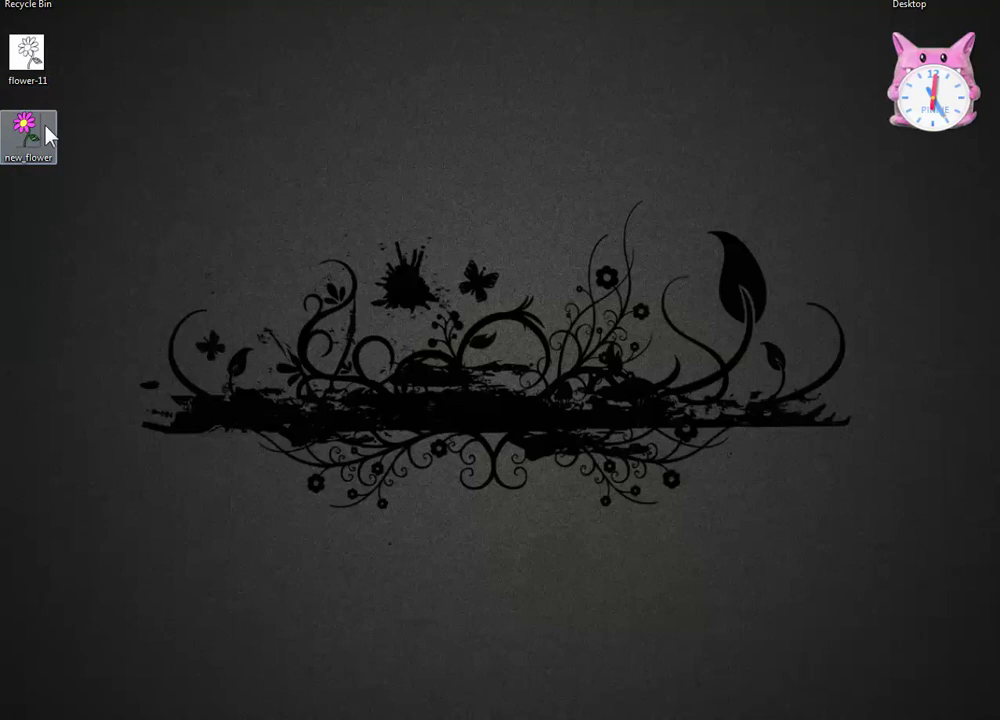
{"action": "left_click", "coordinate": [28, 50]}
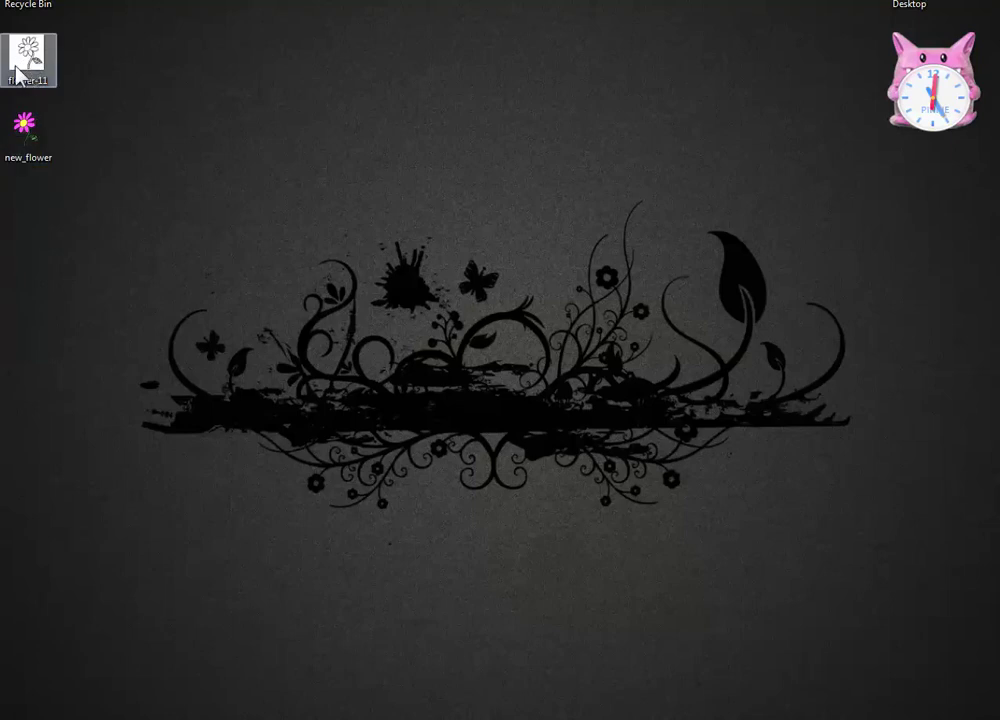